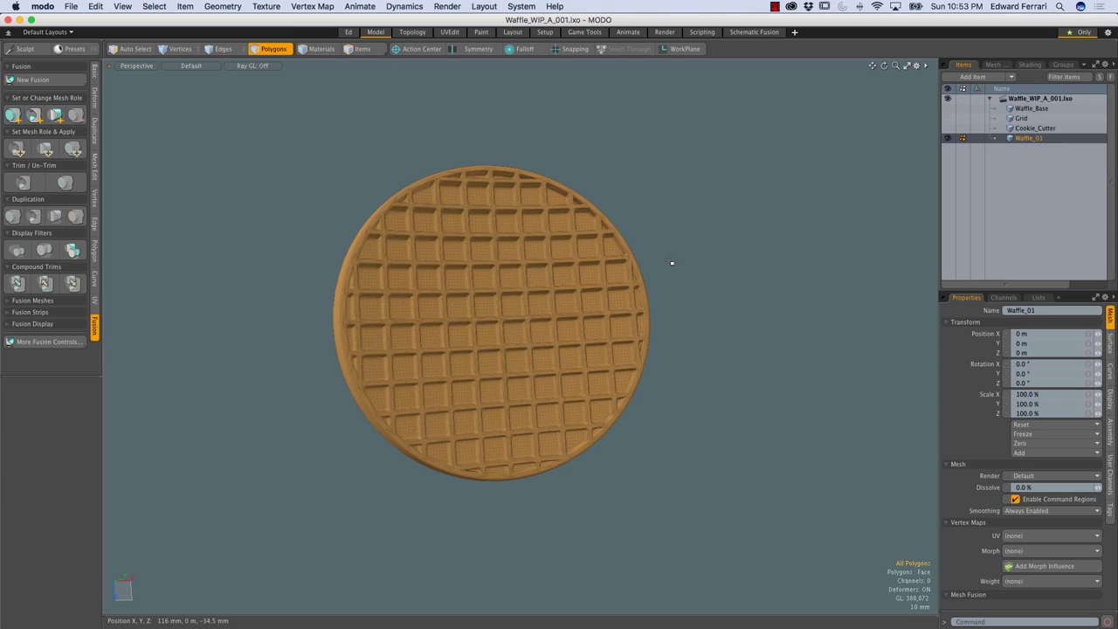
Step: Examine the finished Waffle_01 mesh from both grid faces and along its rim
alt+drag(661, 305, 289, 338)
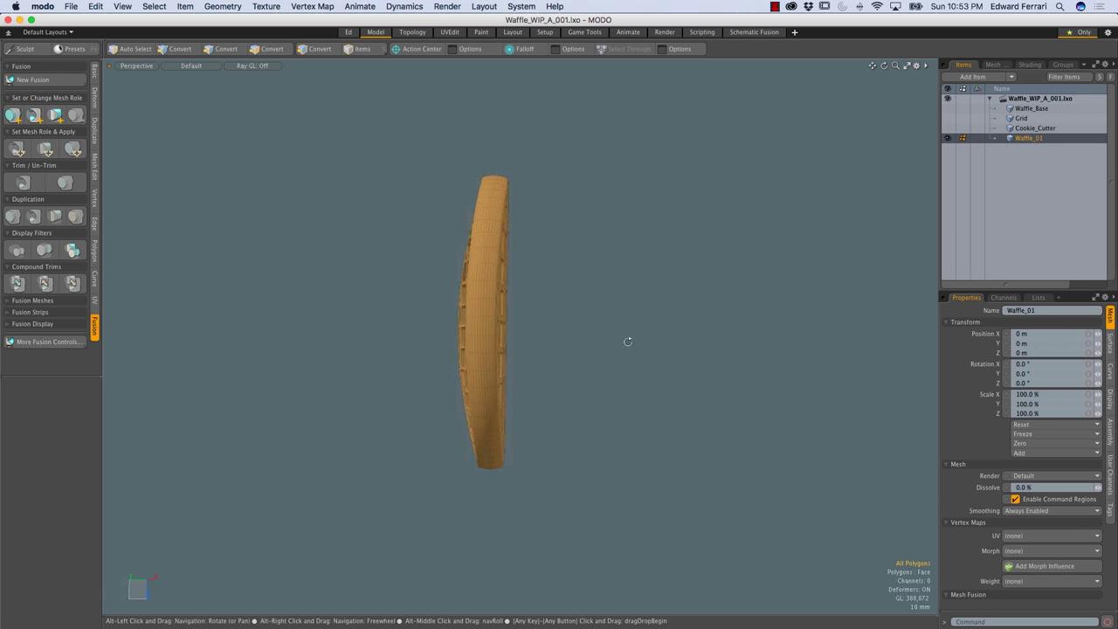
alt+drag(414, 338, 524, 343)
alt+drag(616, 347, 566, 359)
alt+drag(631, 370, 275, 368)
alt+drag(564, 355, 393, 354)
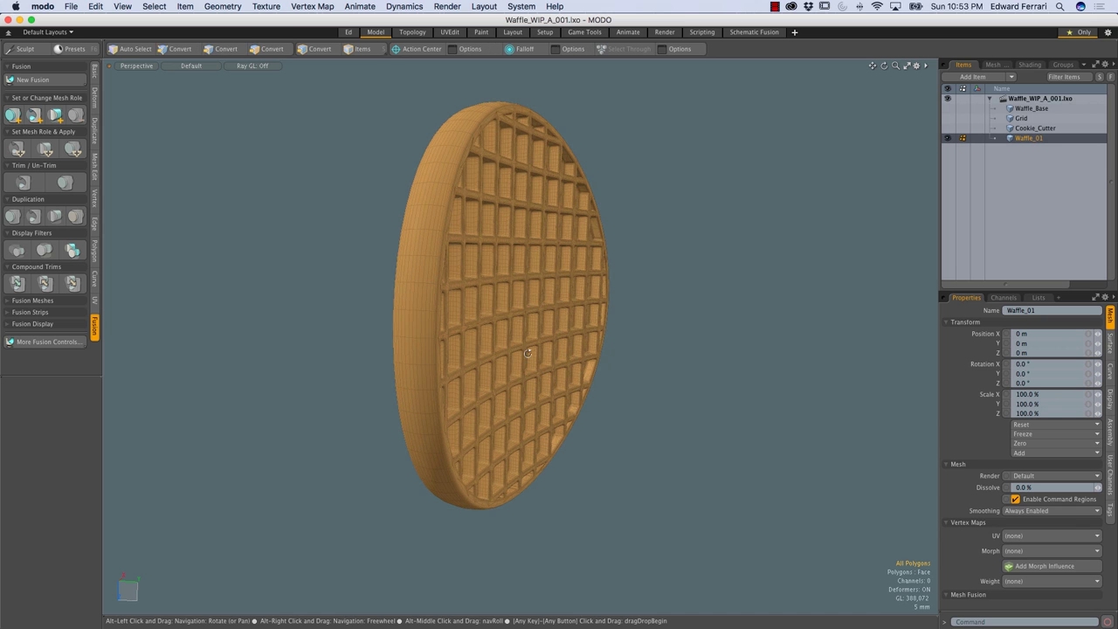
alt+drag(604, 372, 352, 389)
alt+shift+drag(584, 369, 509, 362)
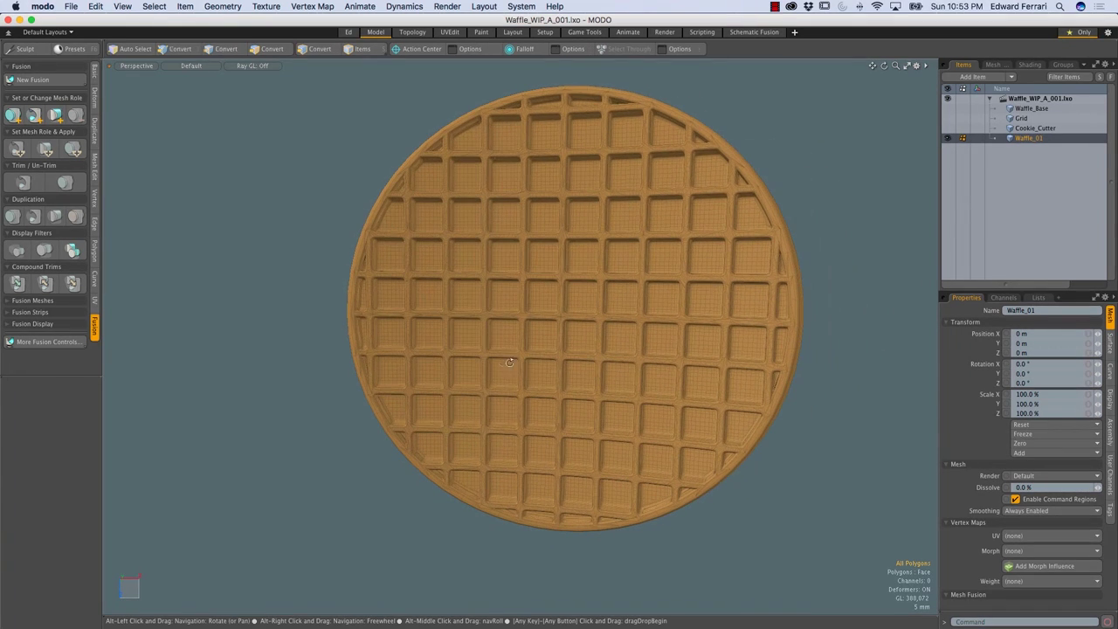
ctrl+alt+drag(676, 376, 438, 386)
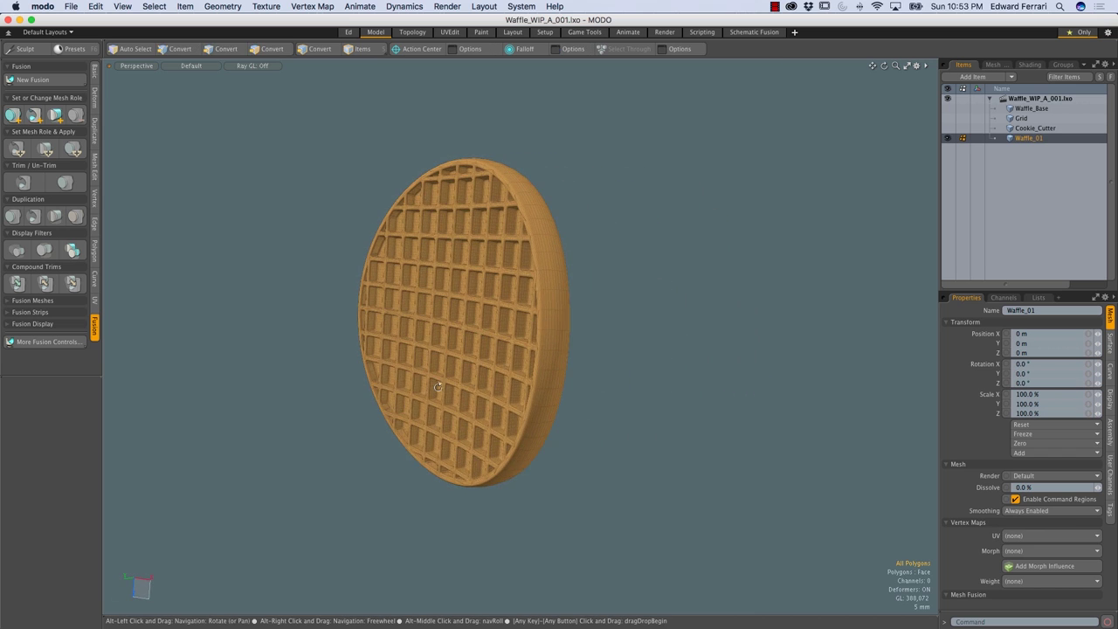
alt+drag(553, 407, 521, 408)
alt+drag(568, 435, 390, 359)
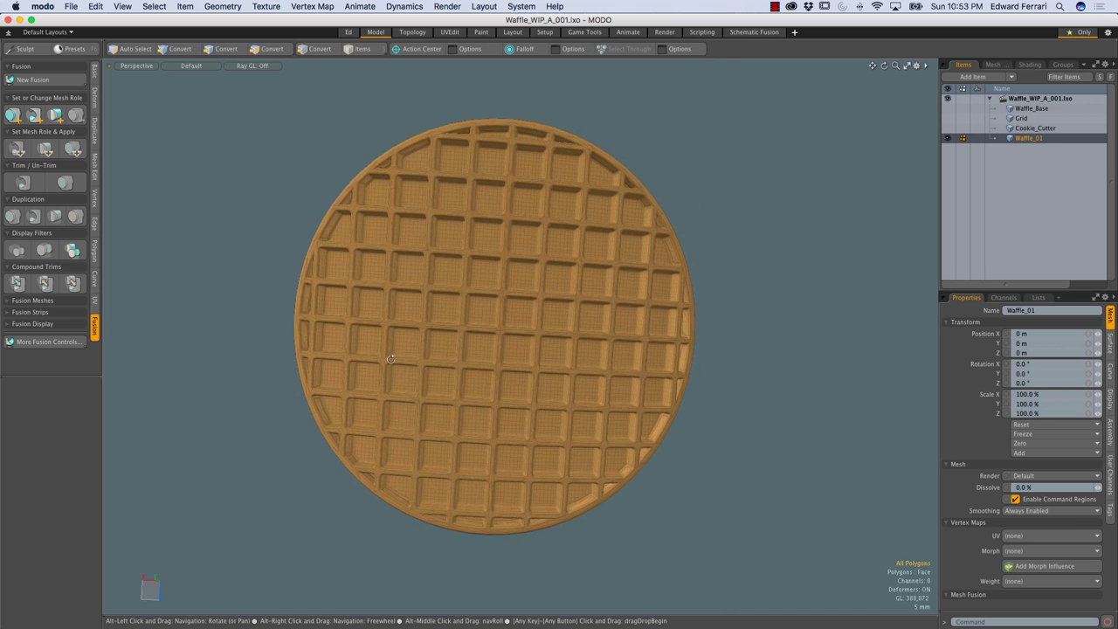
mouse_move(620, 343)
alt+mouse_down()
mouse_move(270, 332)
mouse_move(546, 332)
mouse_move(609, 345)
mouse_move(612, 331)
alt+mouse_up()
Step: Delete the Waffle_01 mesh and bring up the Waffle_Base mesh
click(1101, 138)
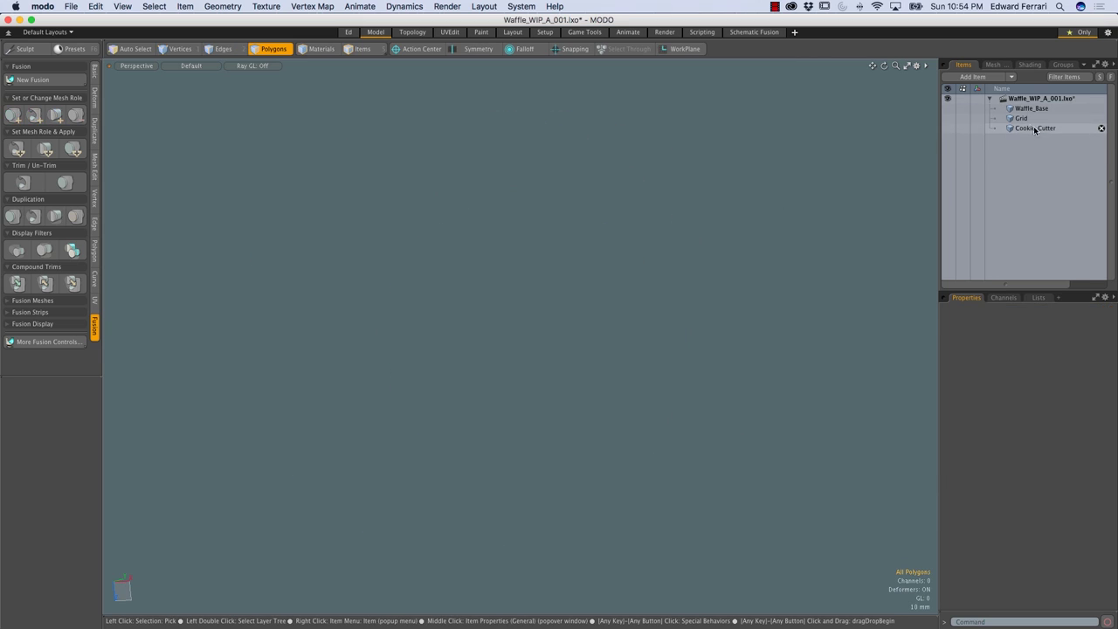
click(1031, 108)
alt+drag(669, 204, 631, 262)
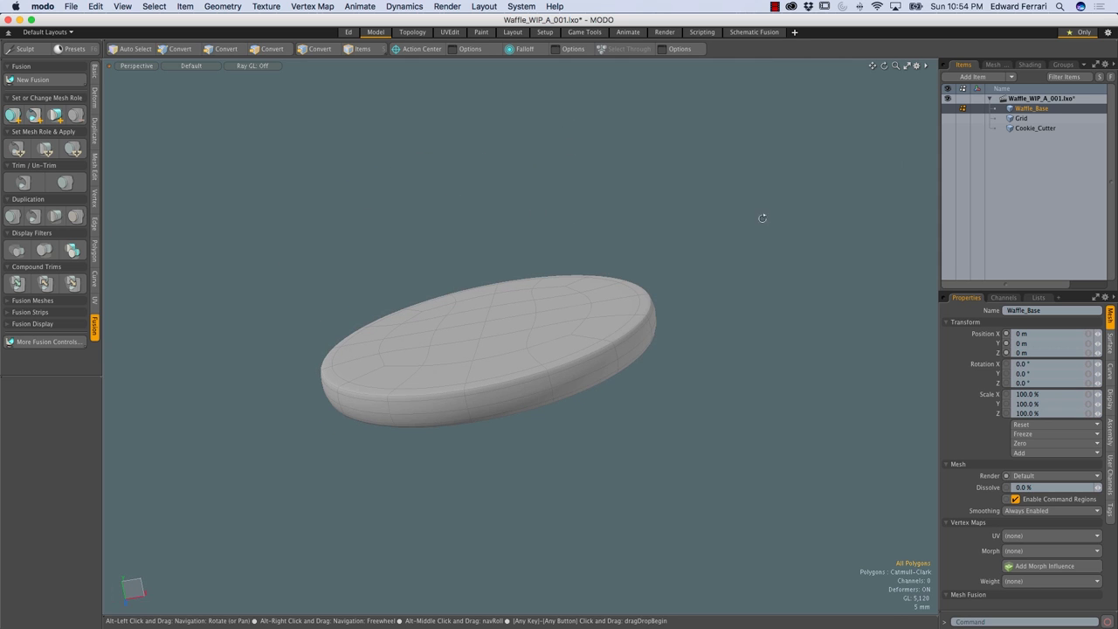
Step: Inspect the Grid, Waffle_Base and Cookie_Cutter source meshes one at a time from several angles
click(1030, 119)
alt+drag(740, 229, 520, 349)
alt+drag(546, 289, 533, 322)
alt+drag(555, 272, 512, 379)
alt+drag(557, 309, 541, 351)
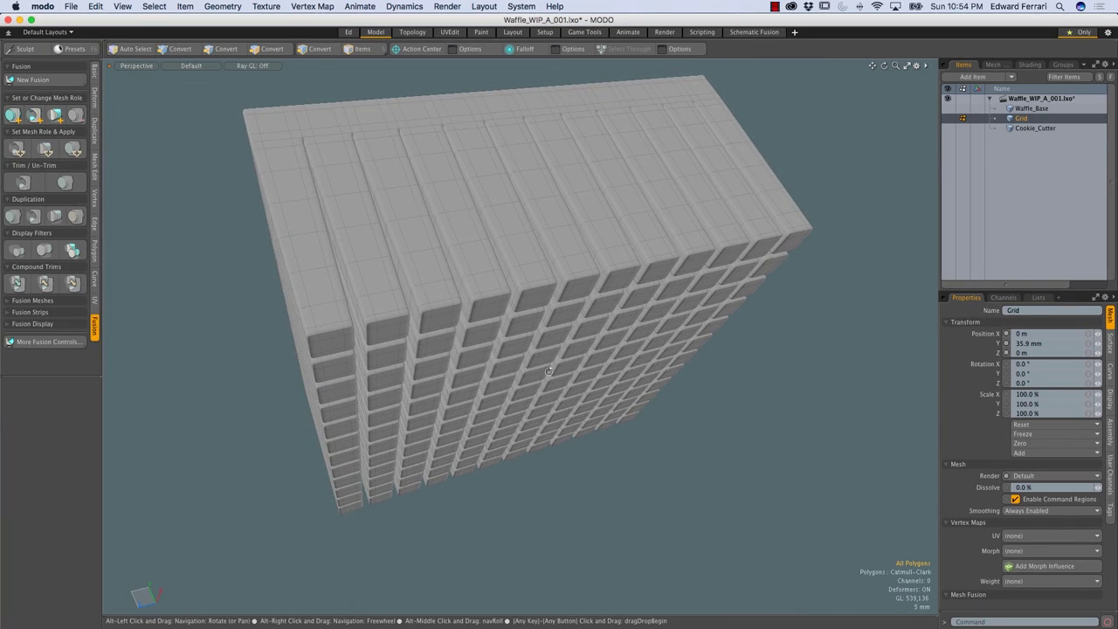
click(1031, 109)
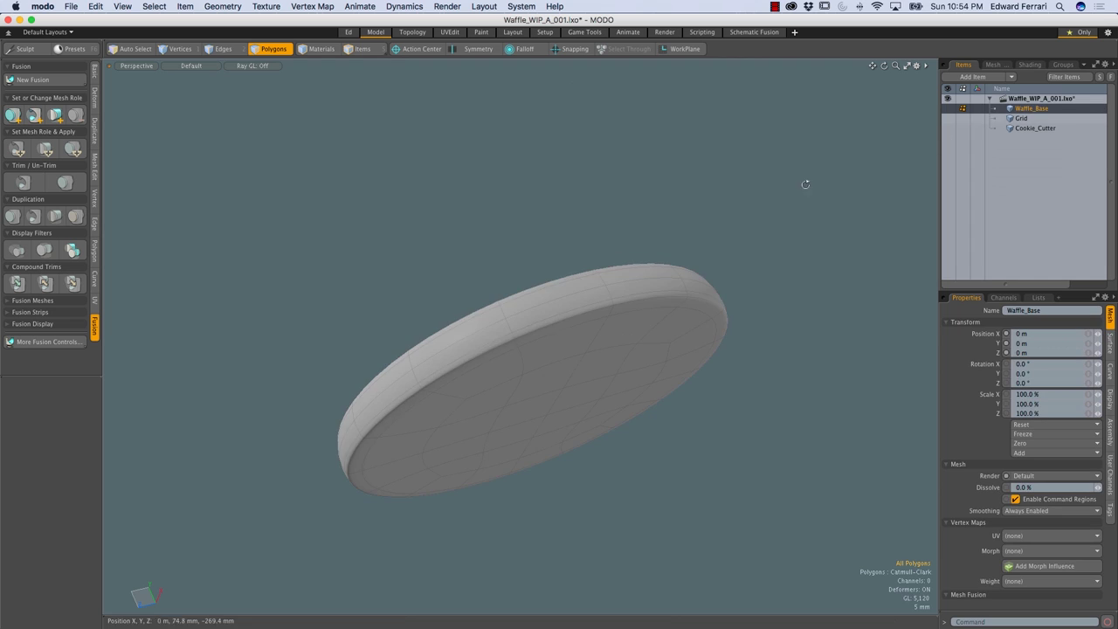
alt+drag(723, 585, 664, 290)
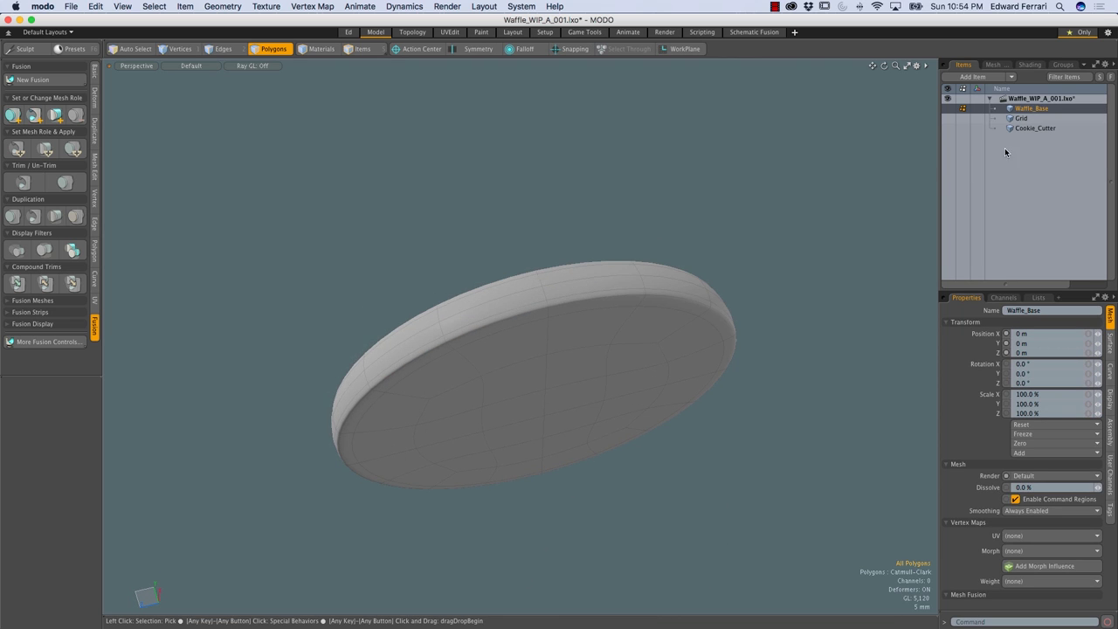
click(1029, 128)
alt+drag(739, 213, 592, 372)
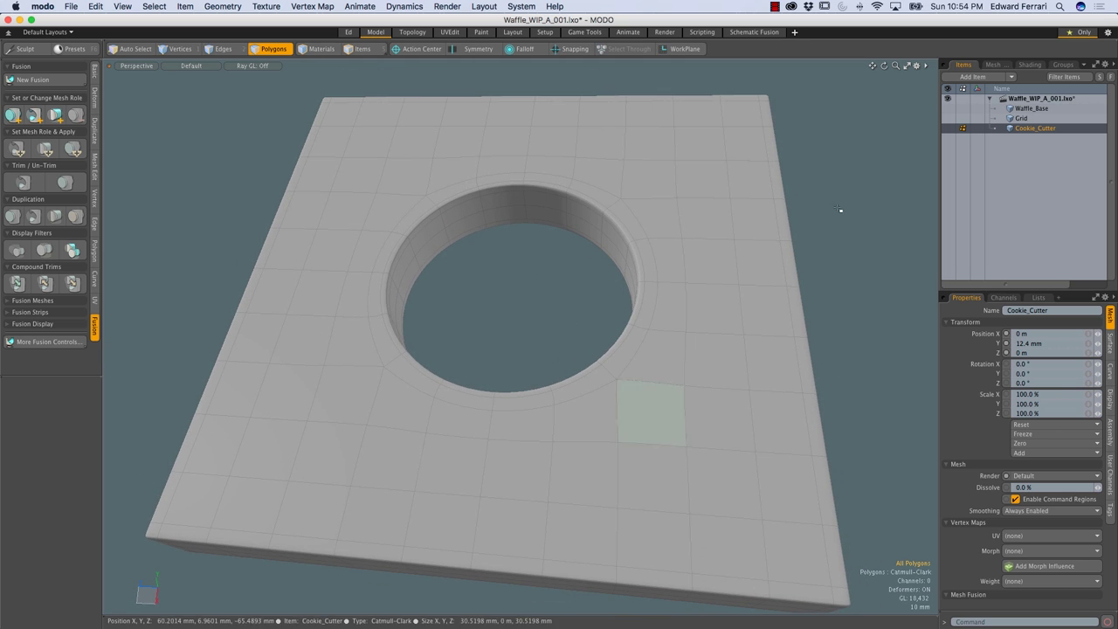
click(1029, 118)
alt+drag(706, 287, 521, 319)
alt+drag(595, 288, 742, 410)
key(3)
Step: Select the Waffle_Base mesh and switch to item selection mode
click(1032, 108)
alt+drag(690, 166, 611, 362)
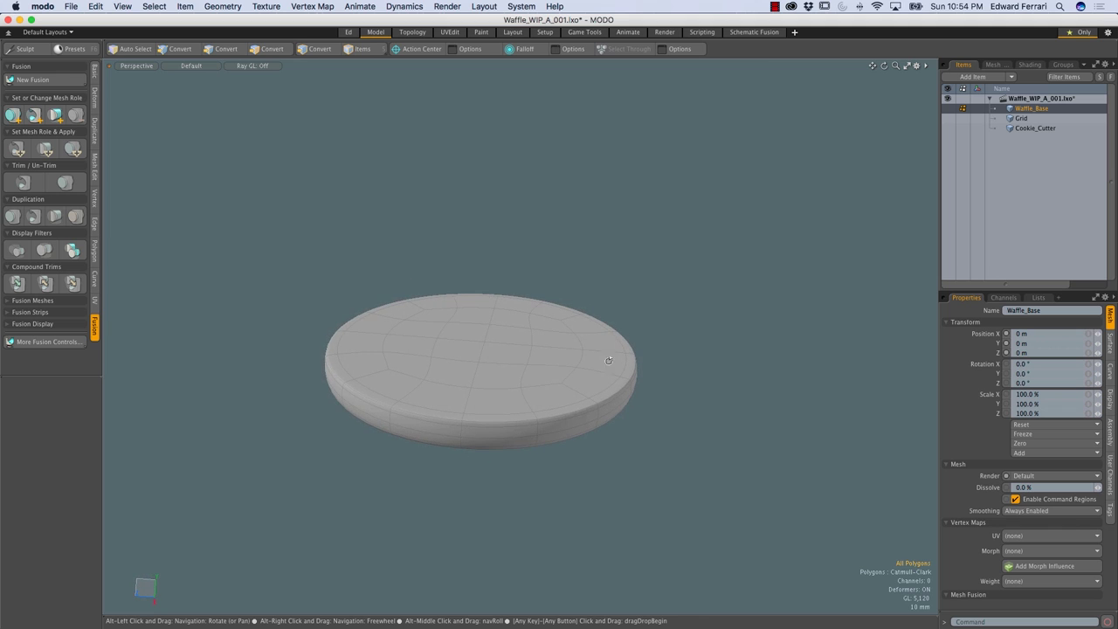
alt+drag(528, 358, 739, 236)
alt+drag(567, 315, 559, 322)
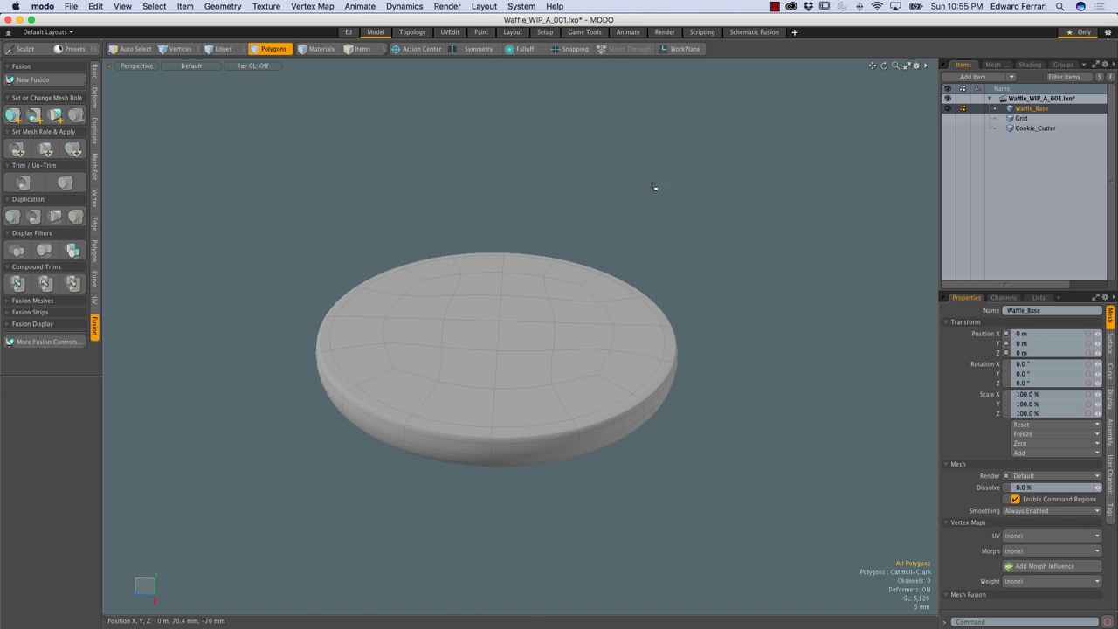
key(5)
alt+drag(626, 207, 544, 282)
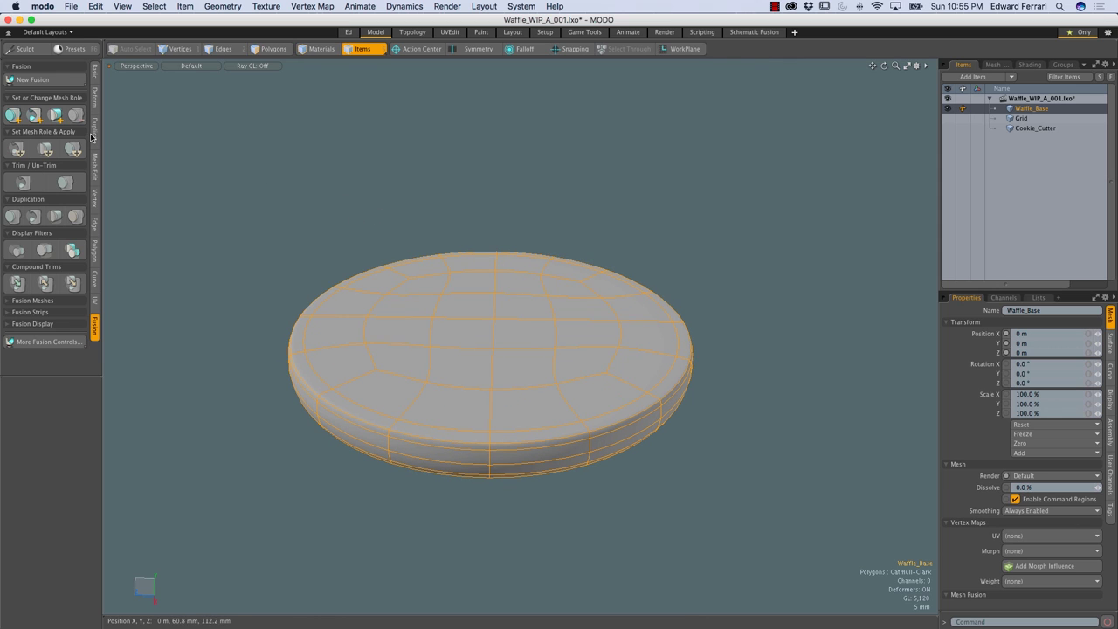
Step: Try making Waffle_Base a primary Fusion mesh directly through its mesh role, and undo the resulting Fusion
click(12, 116)
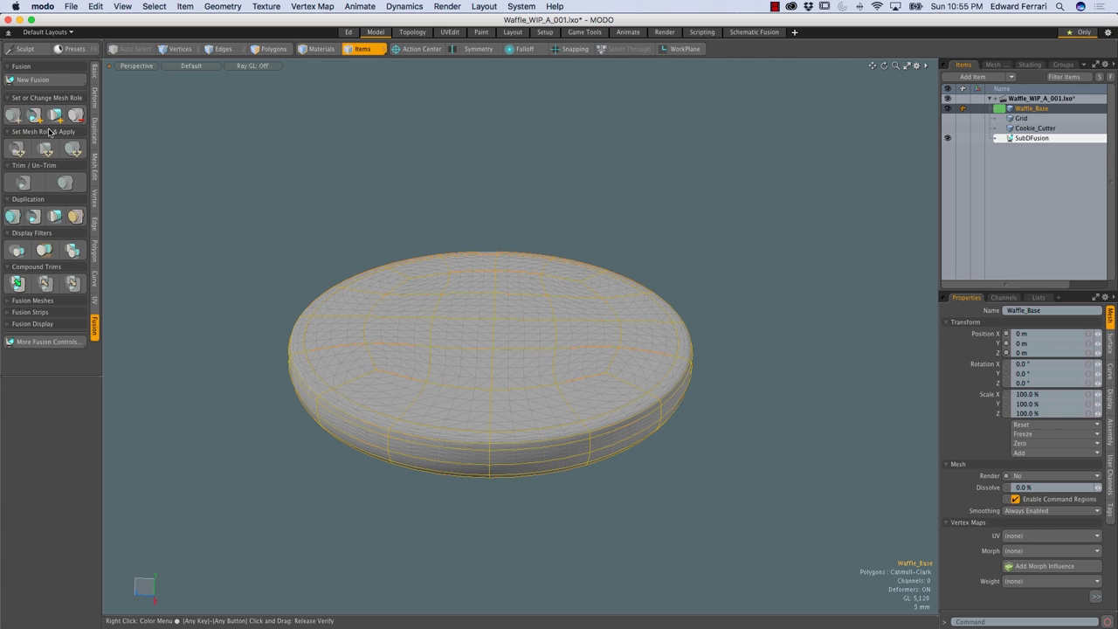
click(638, 230)
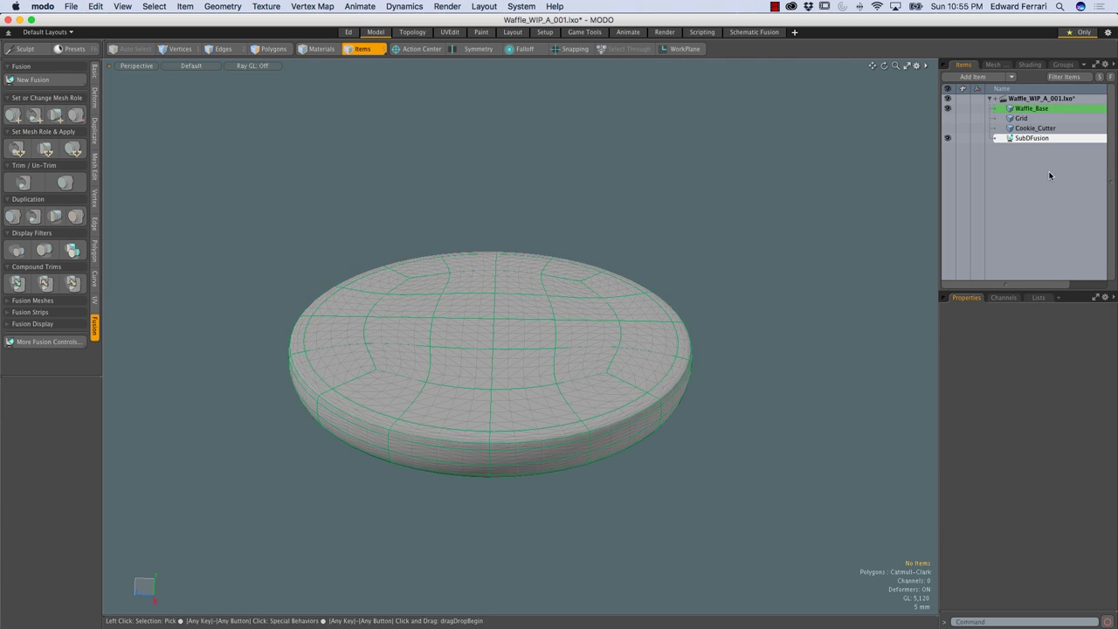
click(1035, 109)
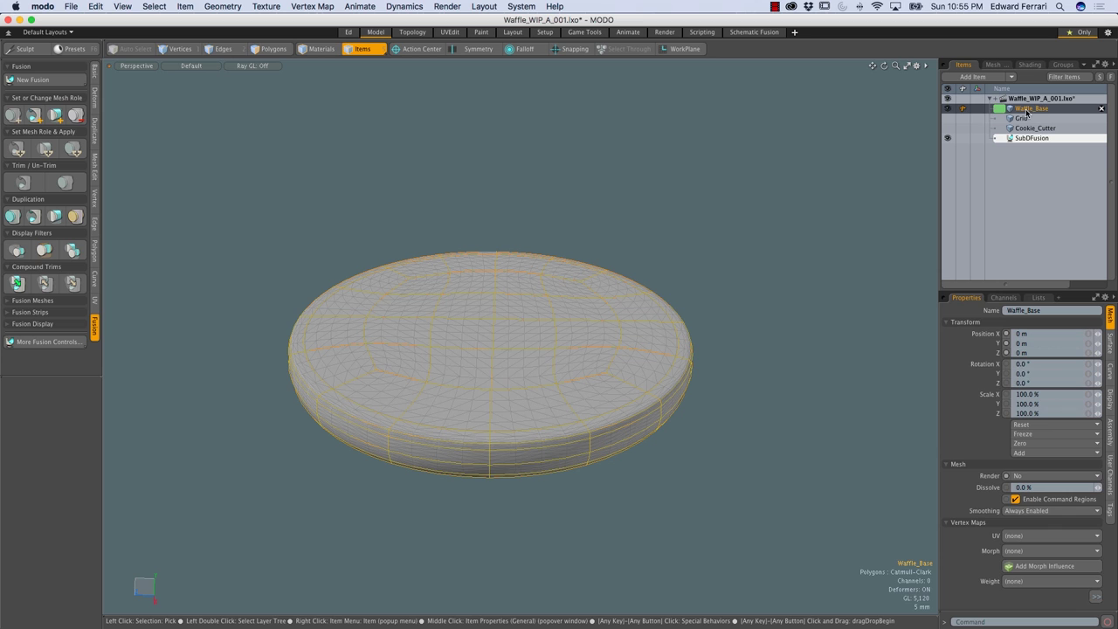
click(789, 182)
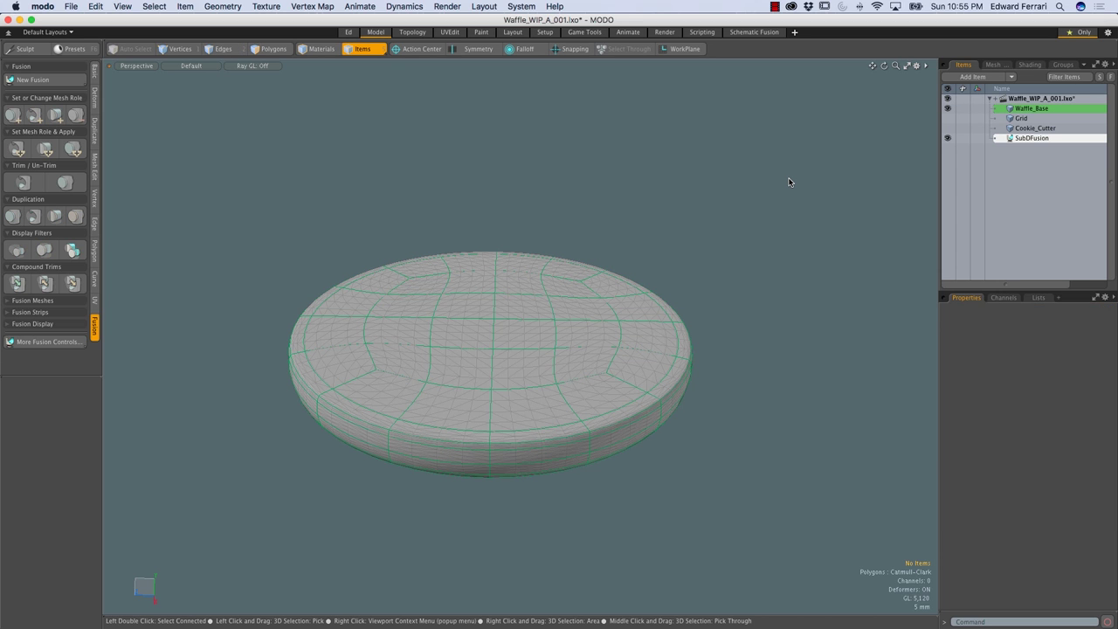
key(super+z)
key(super+z)
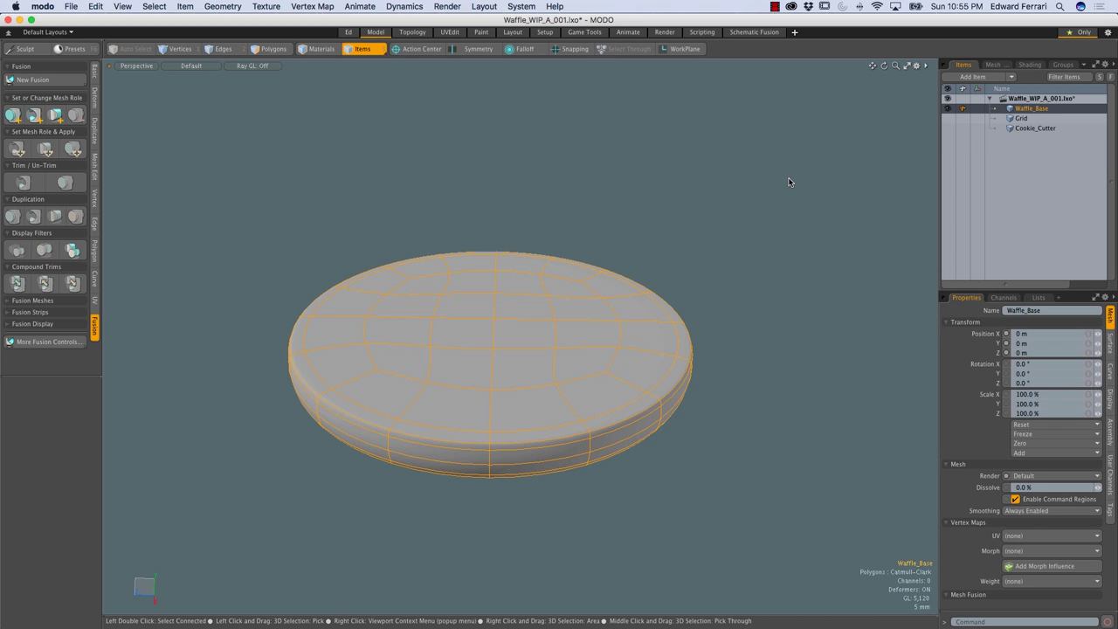
Step: Reselect Waffle_Base and try creating a new Fusion from it with the name FUSE_Waffle
click(692, 212)
alt+drag(536, 315, 571, 318)
click(552, 305)
key(ctrl+alt+f)
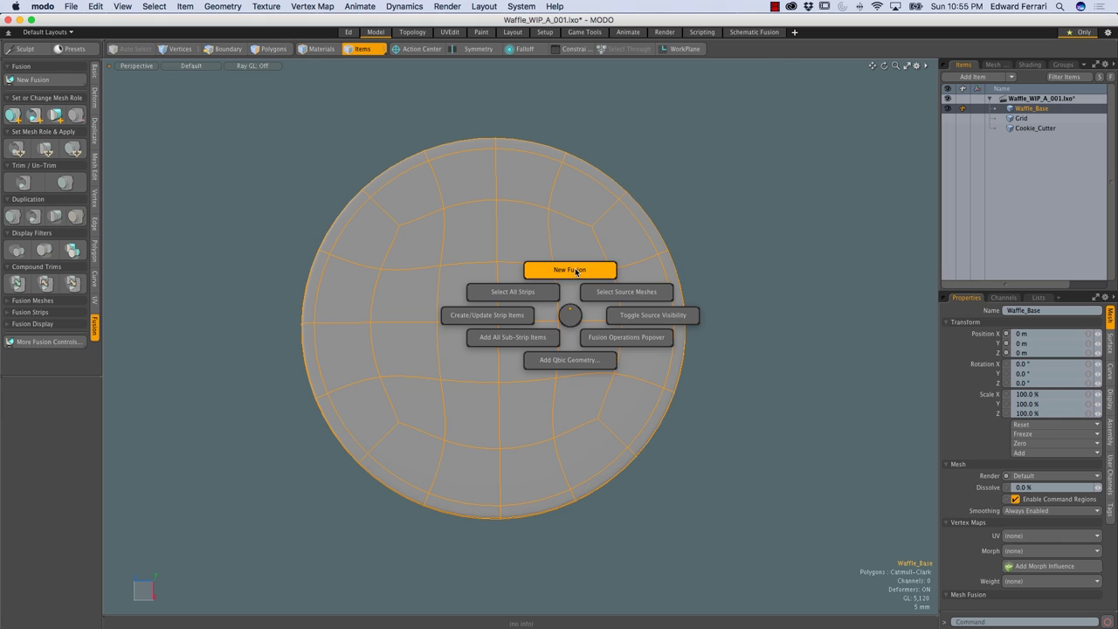
click(576, 271)
drag(578, 204, 231, 99)
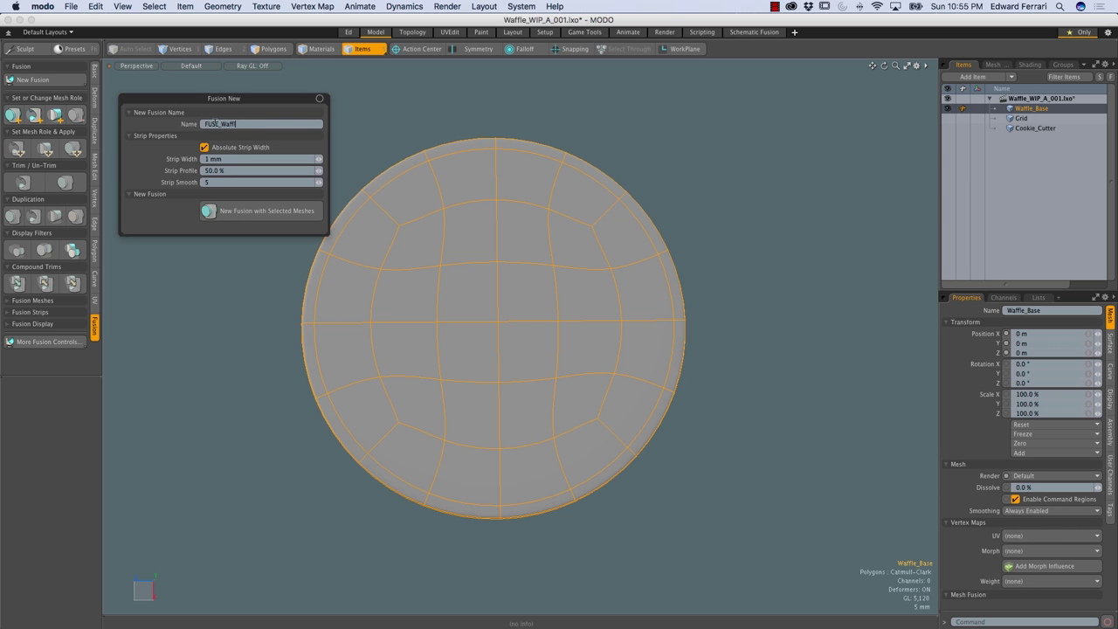
key(Return)
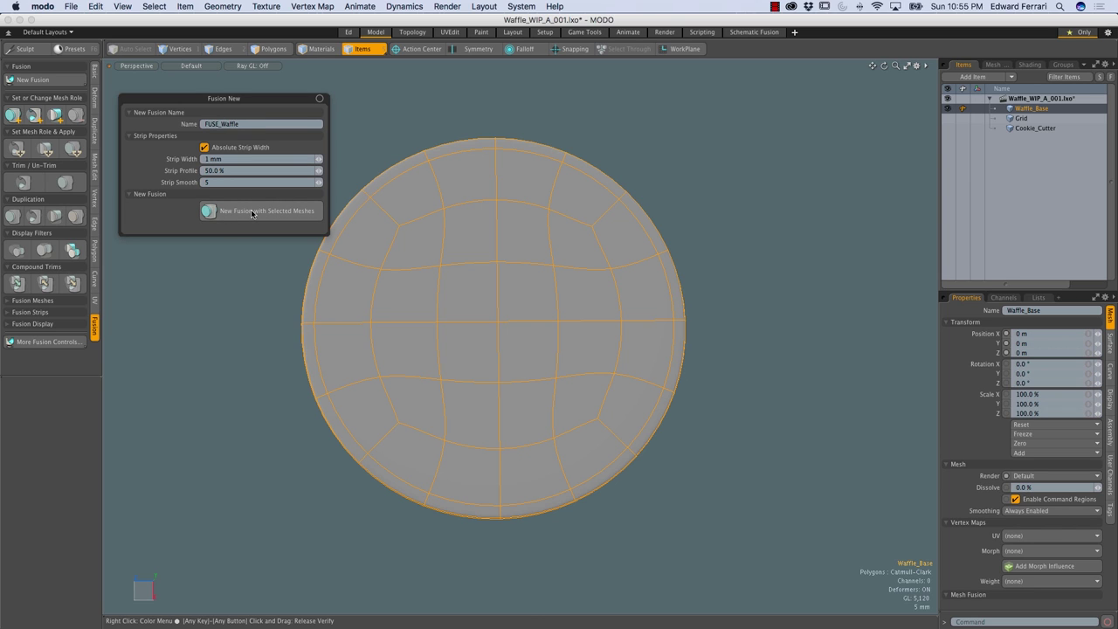
click(265, 211)
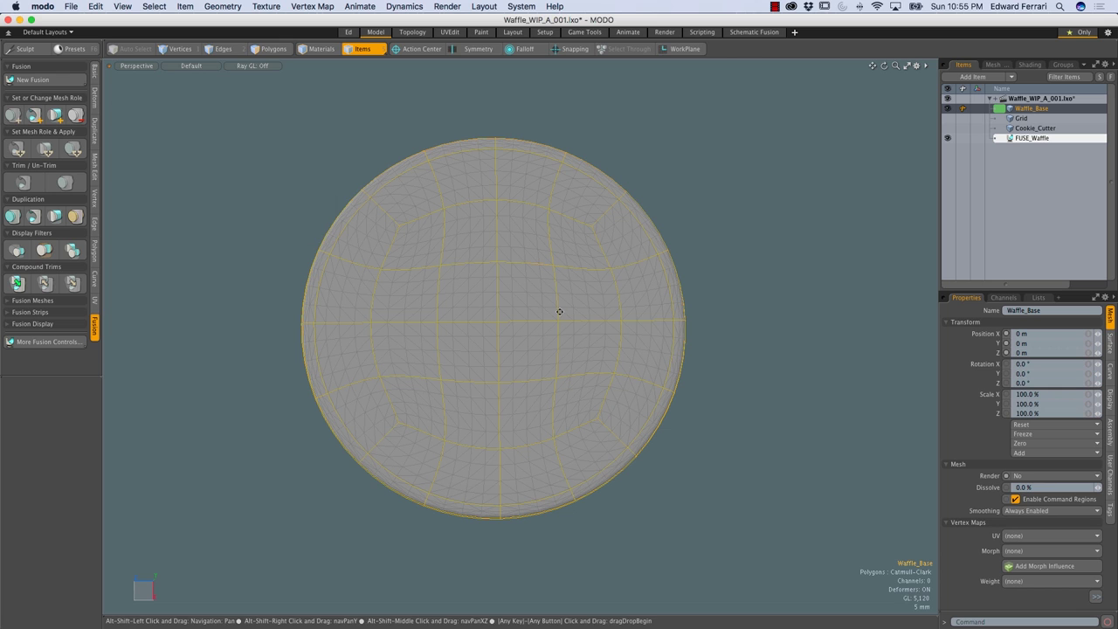
Step: Look over the fused Waffle_Base with the item deselected, and undo the Fusion creation
alt+drag(563, 306, 544, 180)
alt+shift+drag(494, 266, 559, 267)
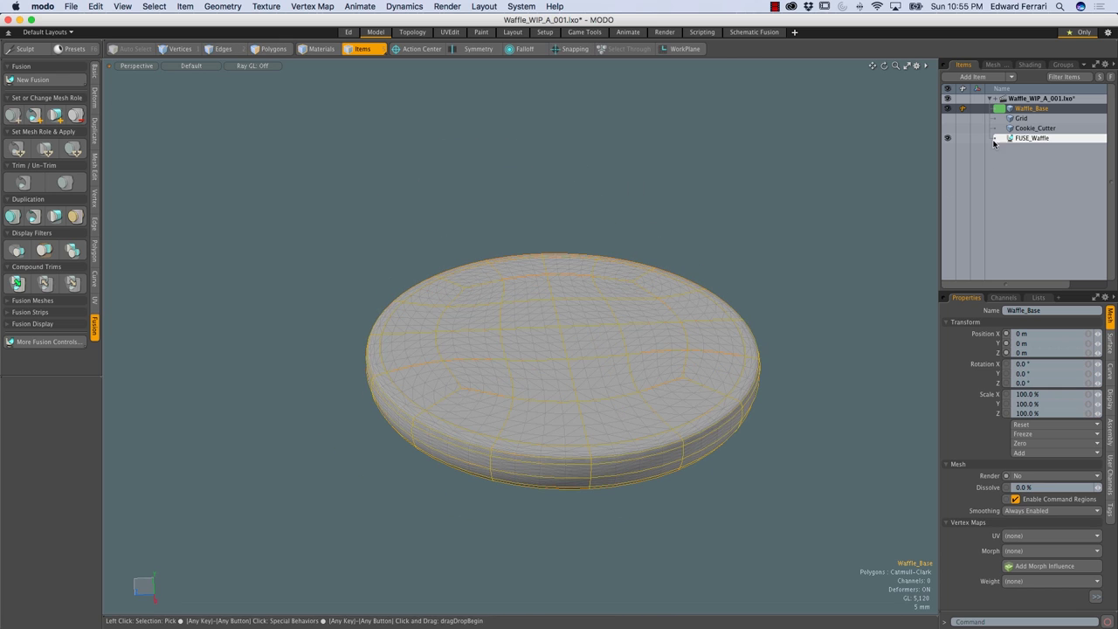
ctrl+click(1042, 110)
alt+drag(758, 235, 702, 235)
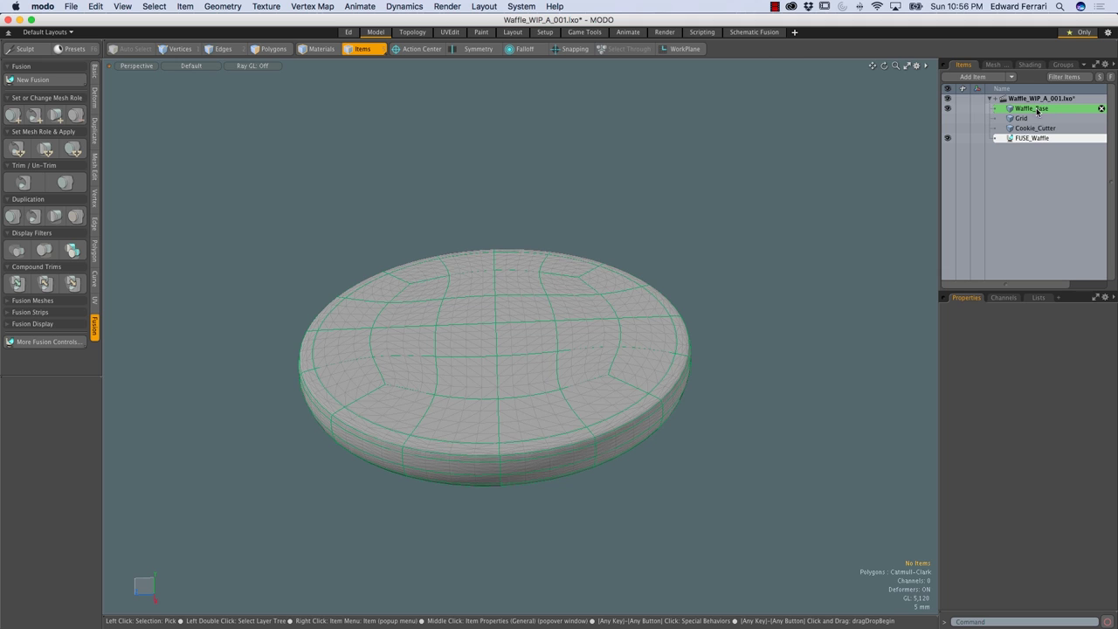
alt+drag(839, 169, 669, 227)
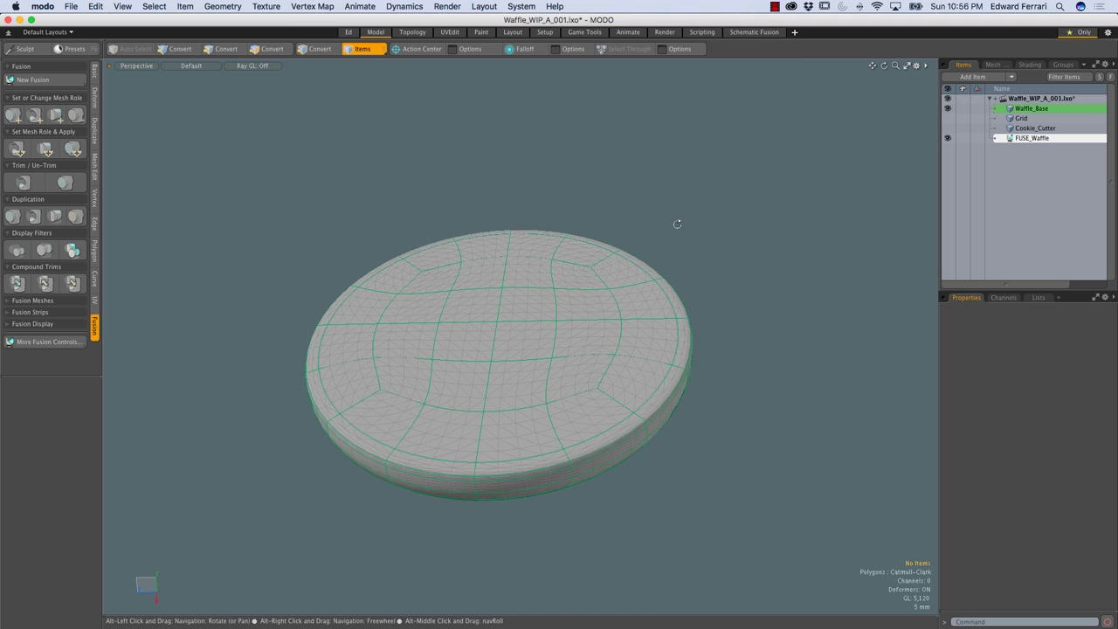
key(super+z)
key(super+z)
Step: Create a new Fusion named FUSE_Waffle from the selected Waffle_Base mesh and close the Fusion dialog
alt+drag(559, 311, 536, 267)
click(643, 182)
click(523, 254)
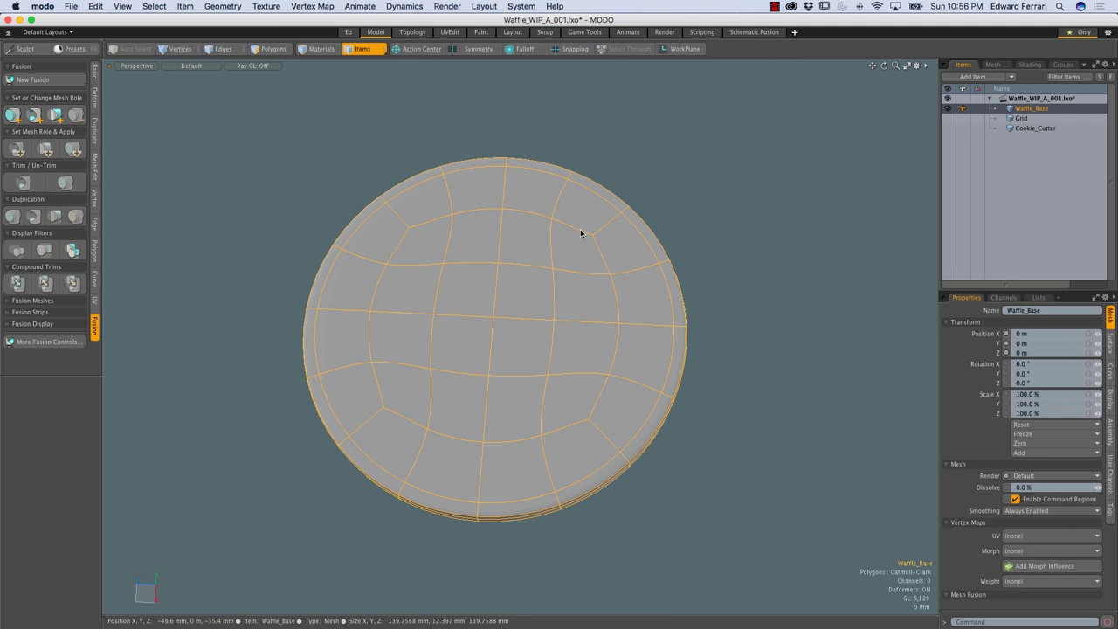
mouse_move(516, 306)
alt+mouse_down()
mouse_move(512, 314)
mouse_move(504, 290)
alt+mouse_up()
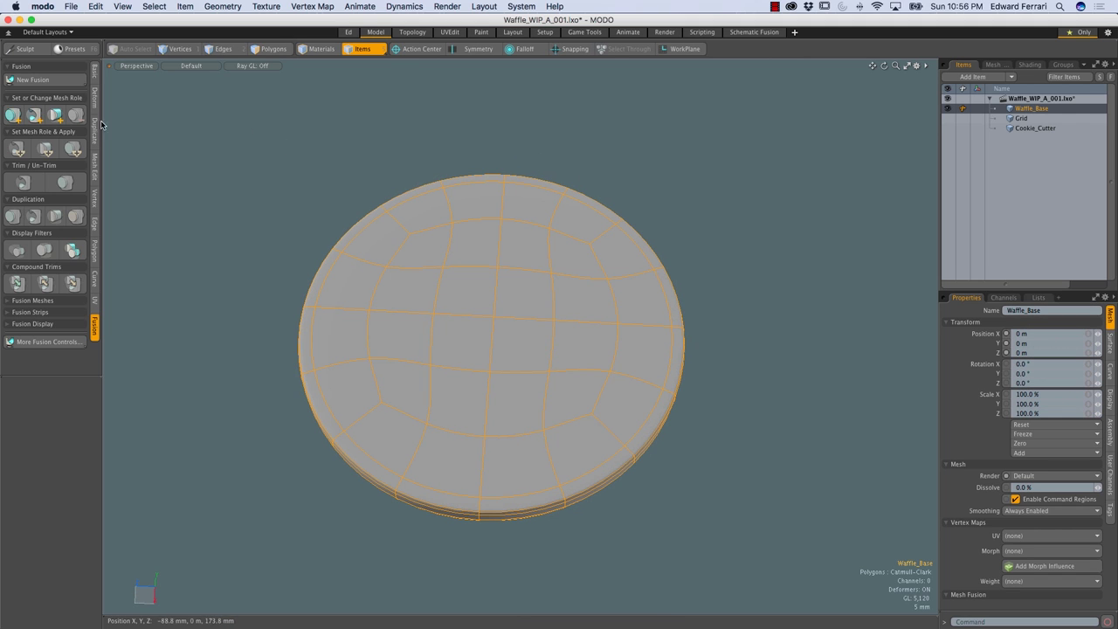
click(39, 80)
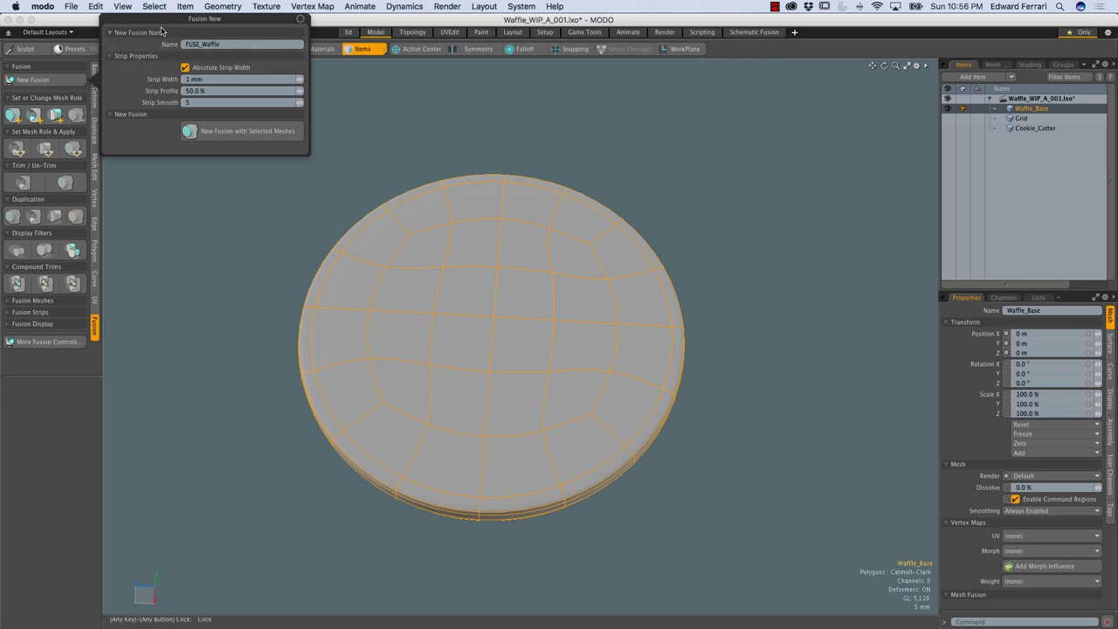
drag(160, 19, 209, 108)
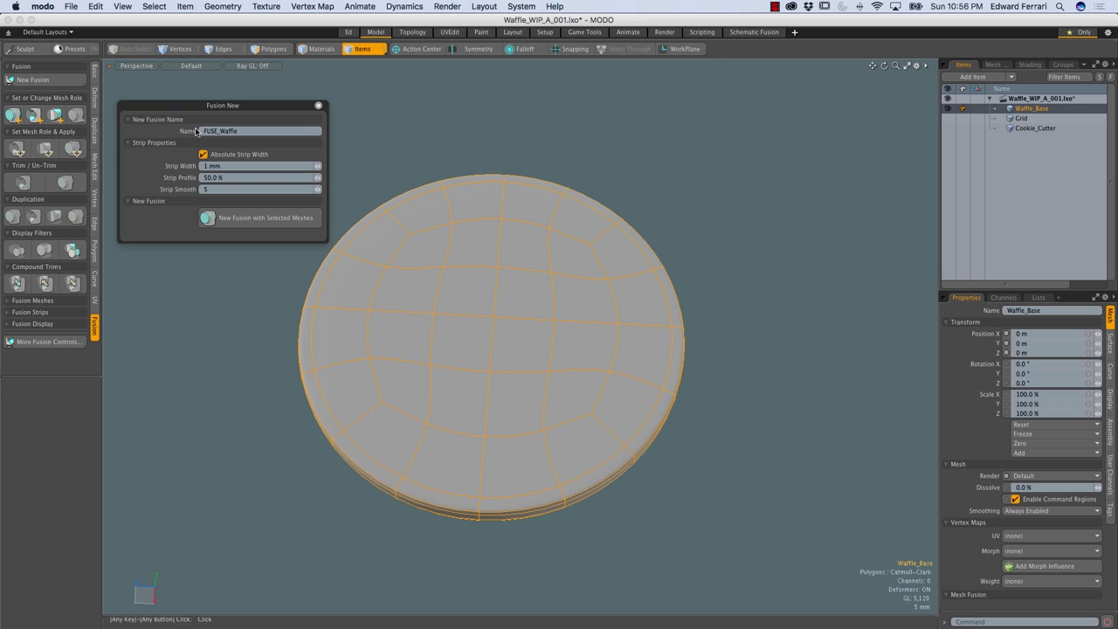
click(253, 219)
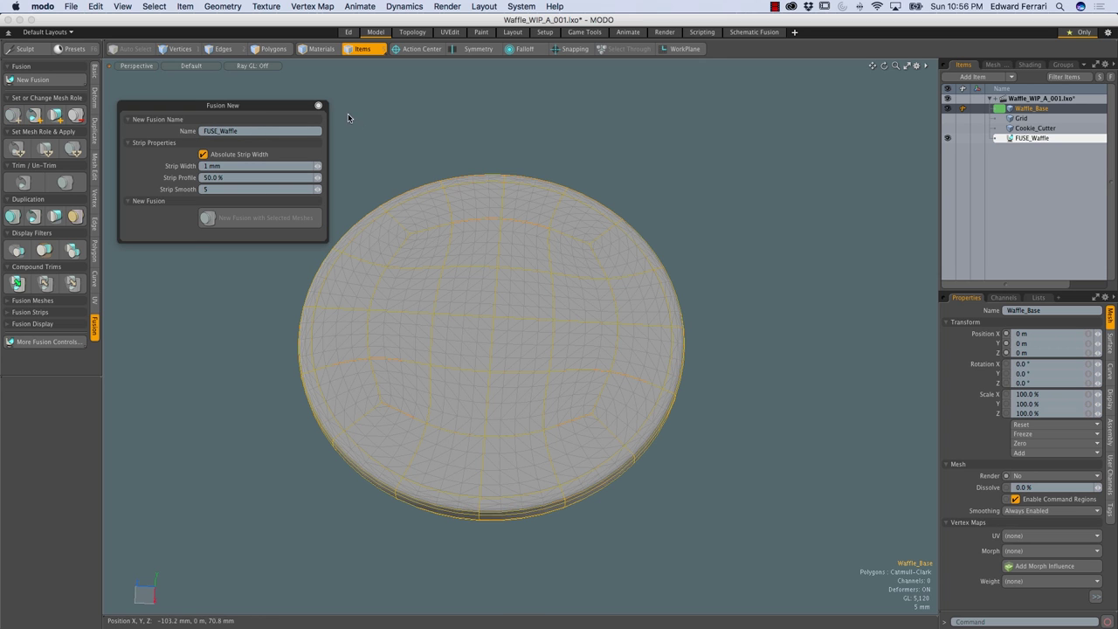
click(319, 106)
alt+drag(399, 215, 664, 239)
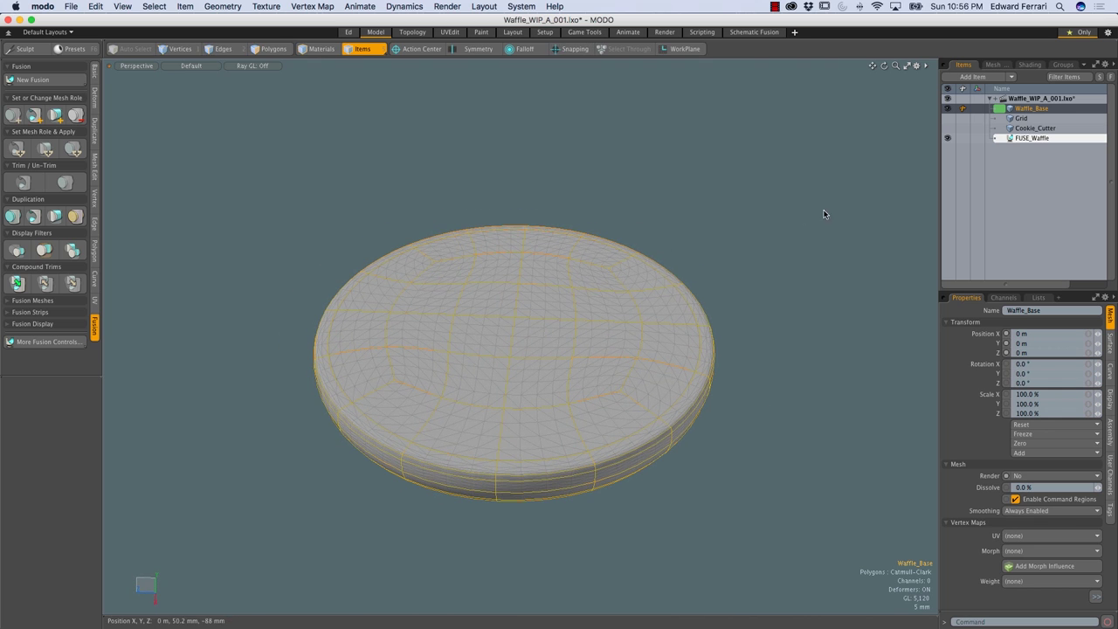
Step: Set the mesh mode of the FUSE_Waffle item to Airtight Final
click(1037, 138)
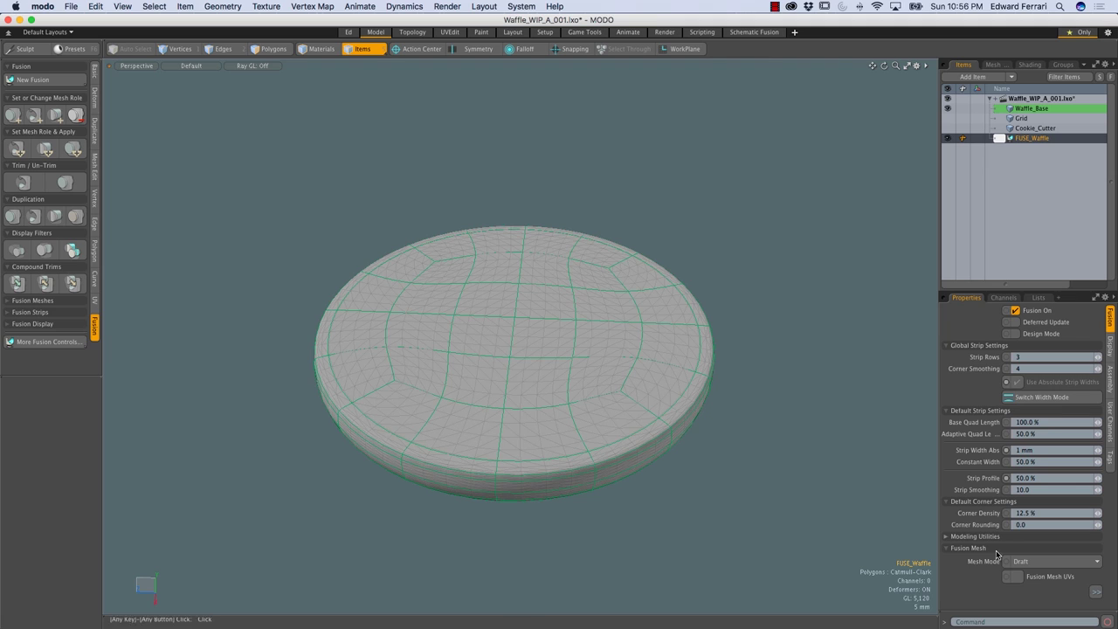
click(1029, 562)
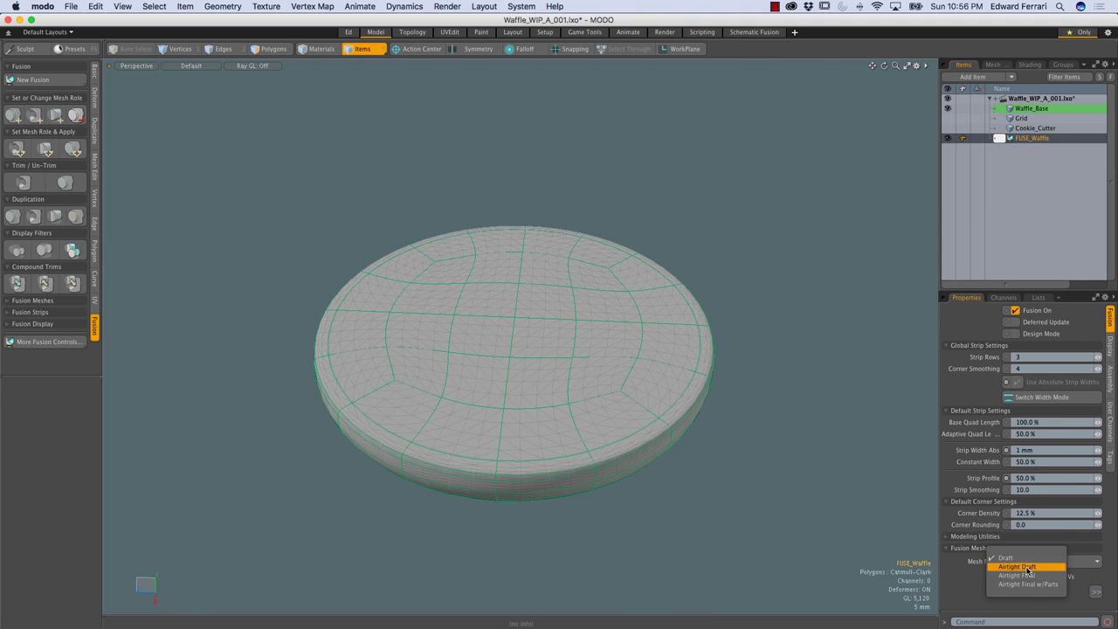
click(1026, 577)
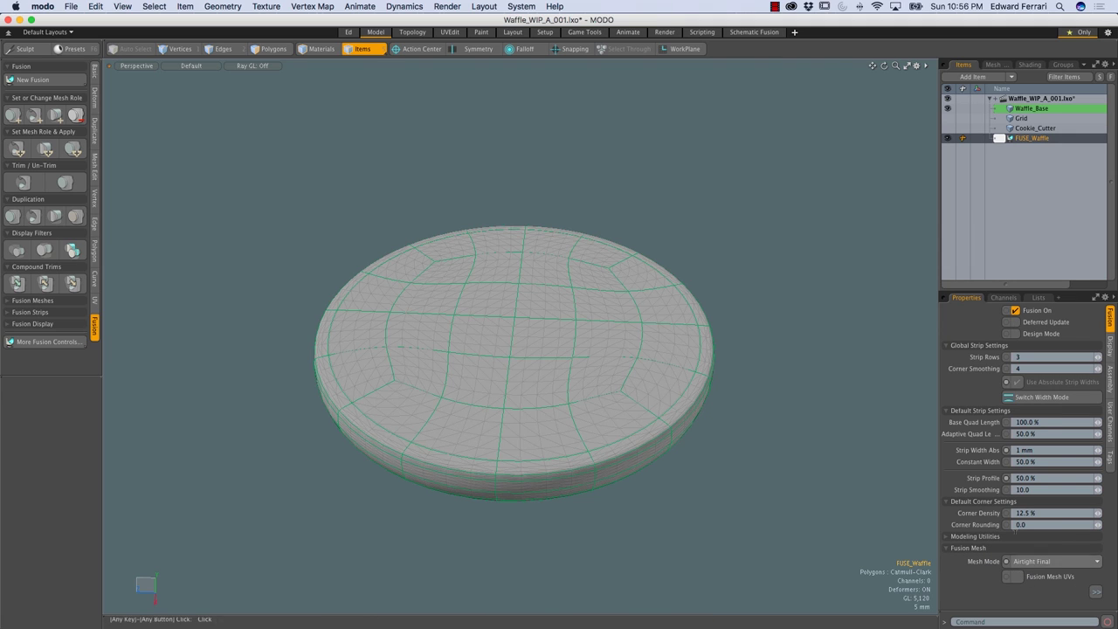
Step: Move FUSE_Waffle directly below Waffle_Base in the item list and clear the item selection
drag(1024, 139, 1035, 115)
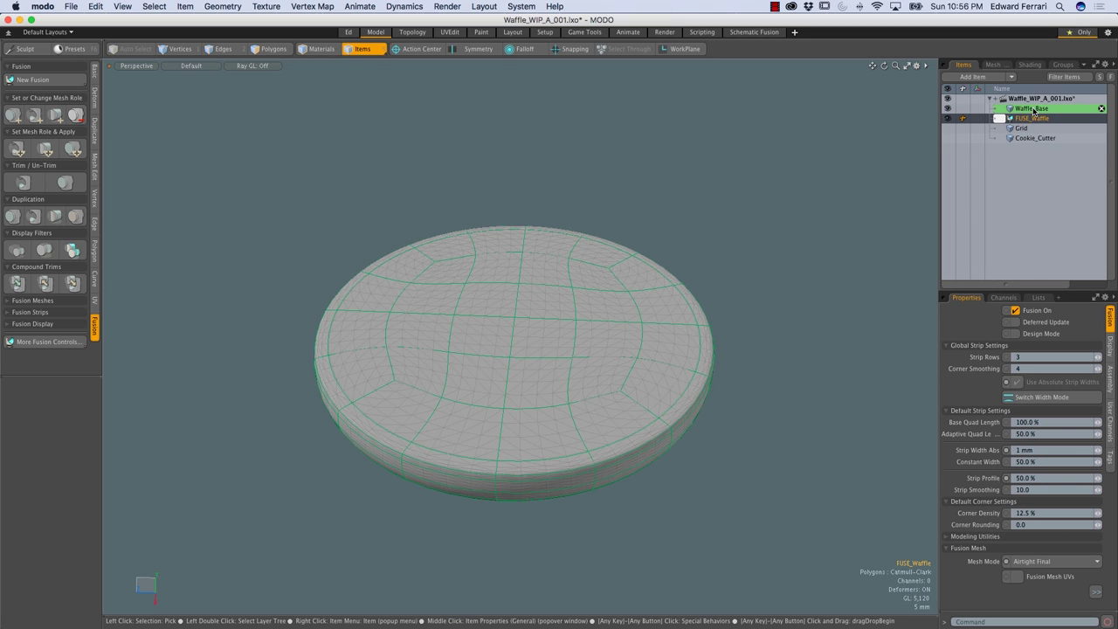
key(Escape)
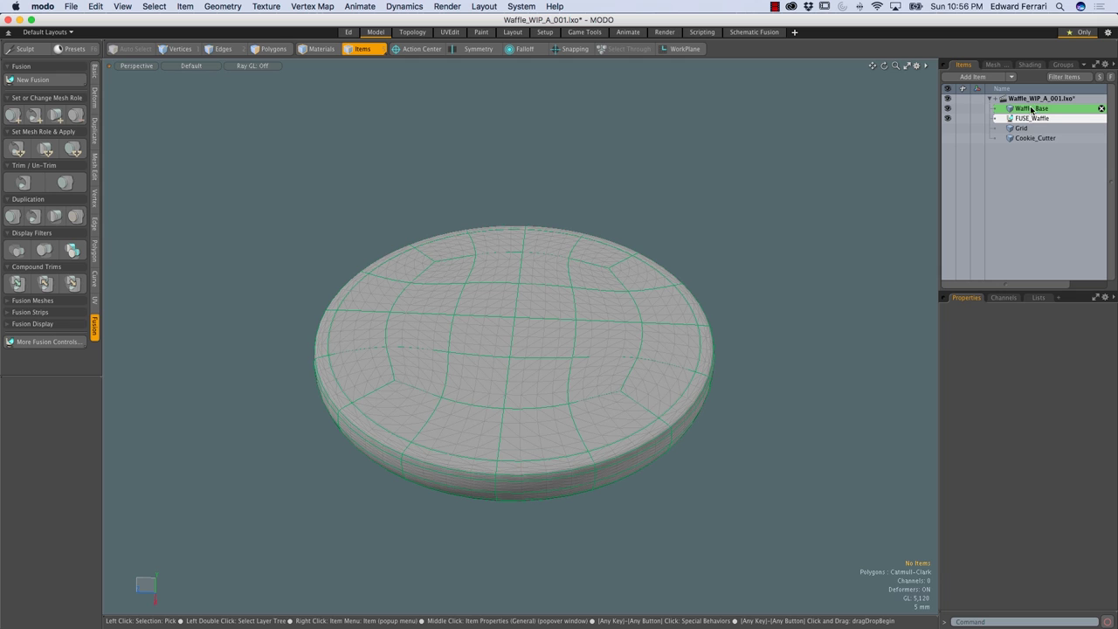
alt+drag(752, 219, 726, 297)
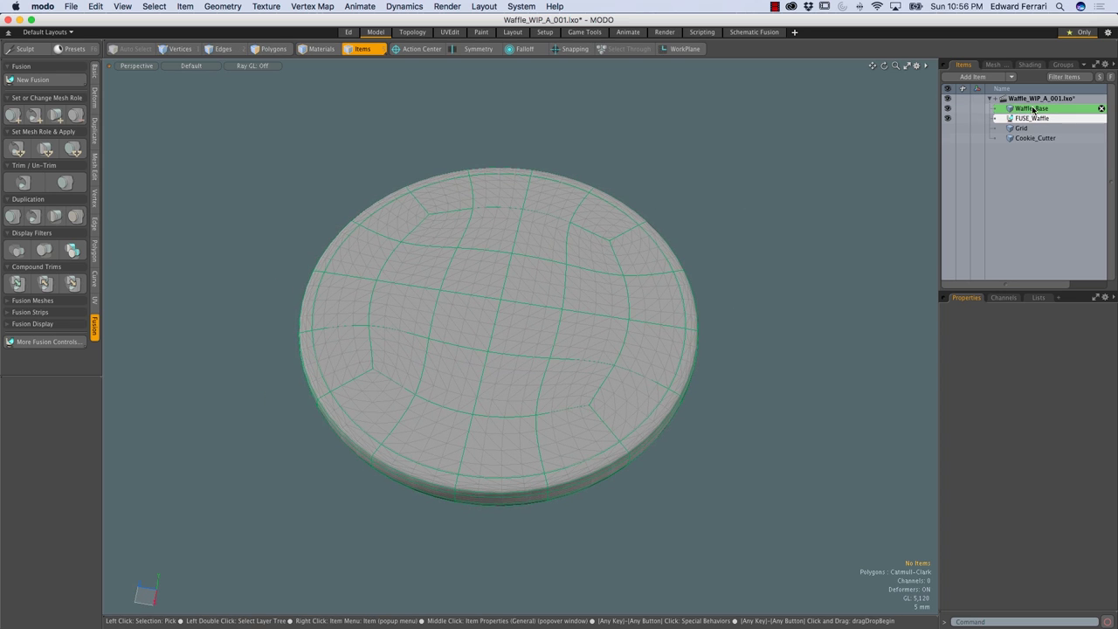
Step: Hide FUSE_Waffle temporarily to examine the Waffle_Base source mesh from several angles, and show the fused item again
click(947, 119)
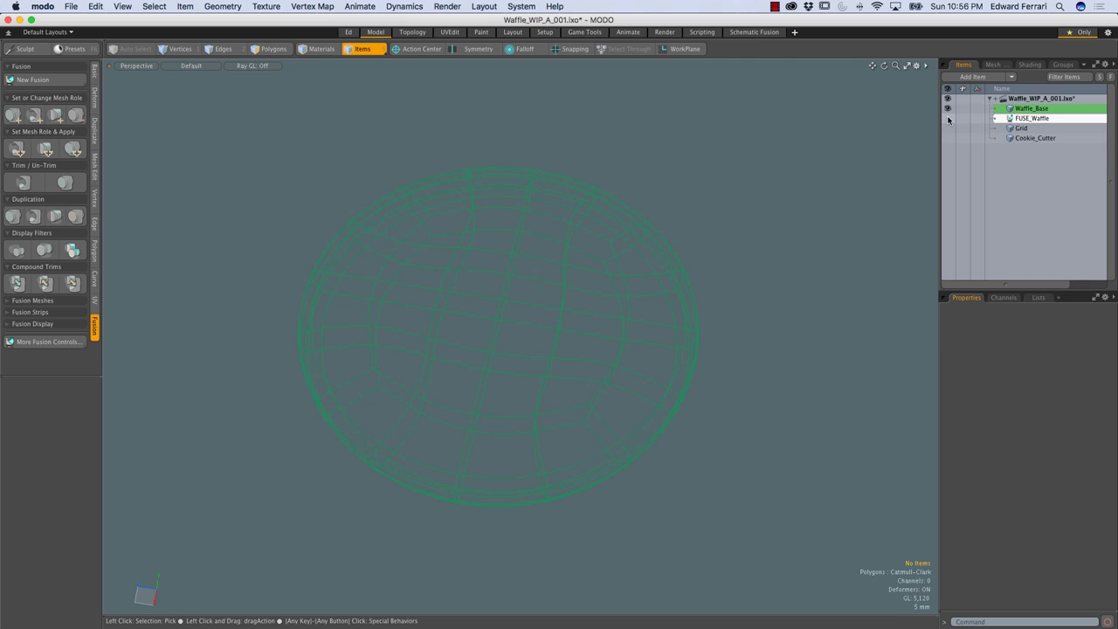
alt+drag(525, 376, 590, 178)
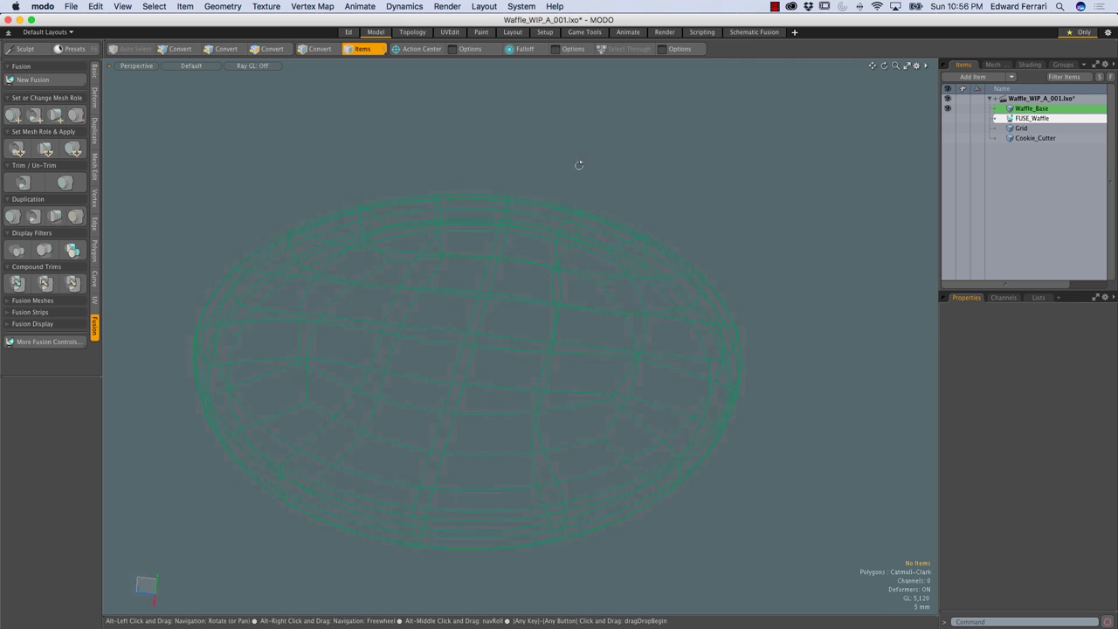
alt+drag(578, 301, 531, 248)
alt+drag(520, 486, 551, 378)
ctrl+alt+drag(547, 338, 476, 292)
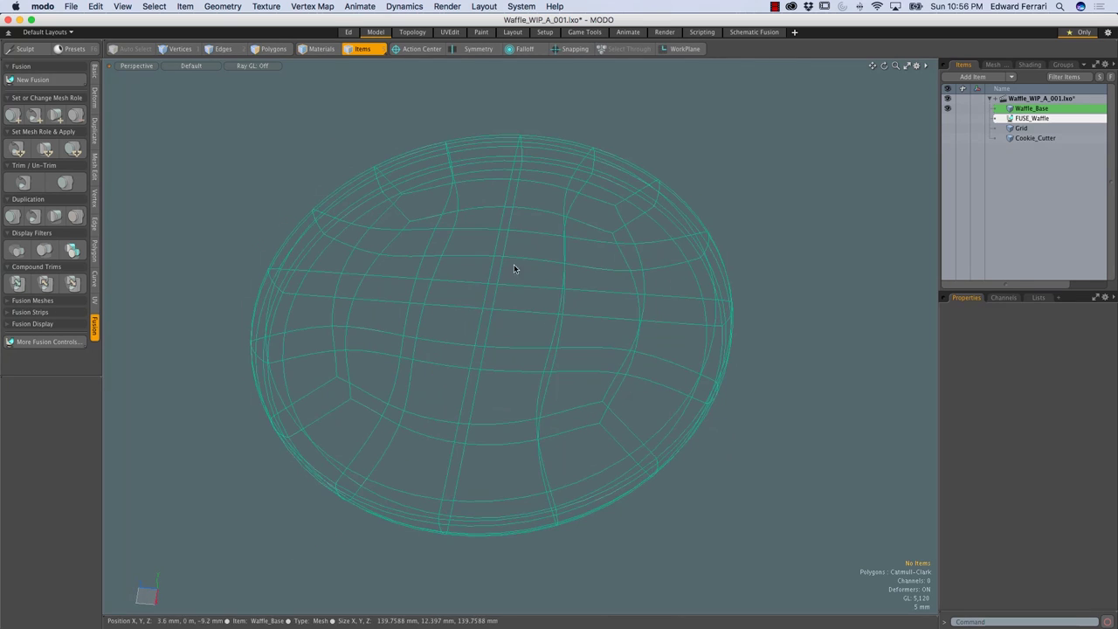
alt+drag(507, 257, 369, 256)
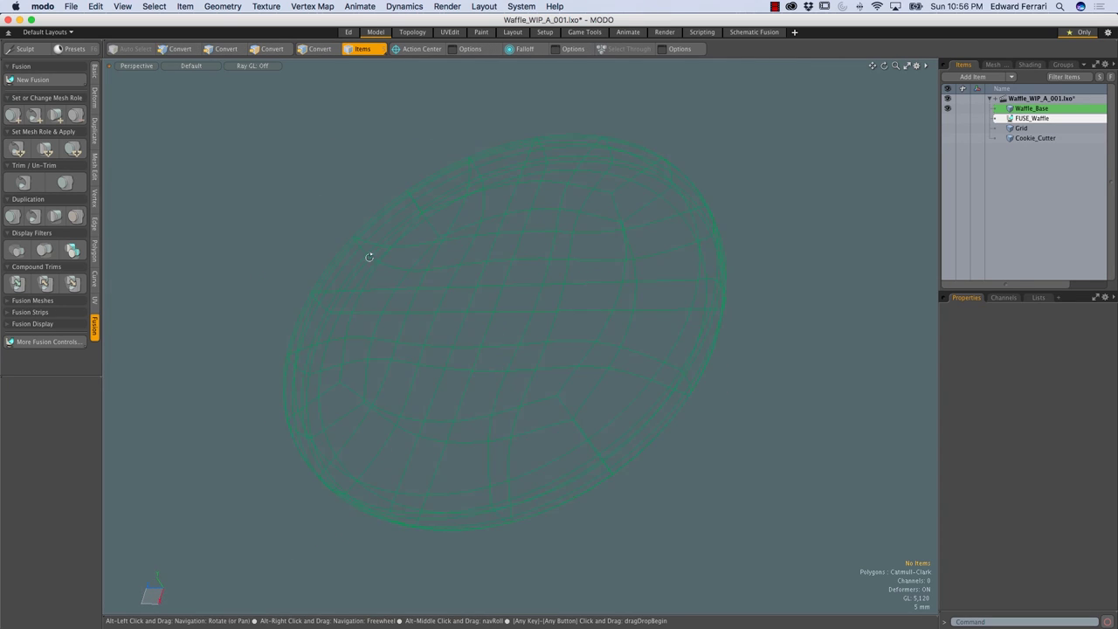
alt+drag(518, 280, 516, 227)
alt+drag(515, 311, 524, 279)
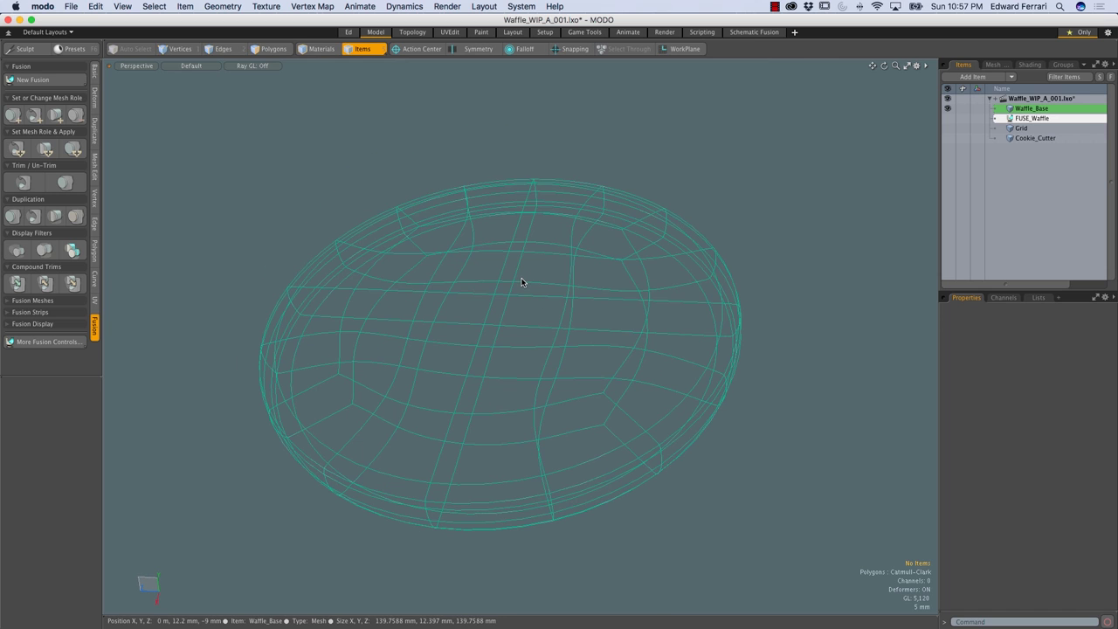
alt+drag(523, 282, 575, 366)
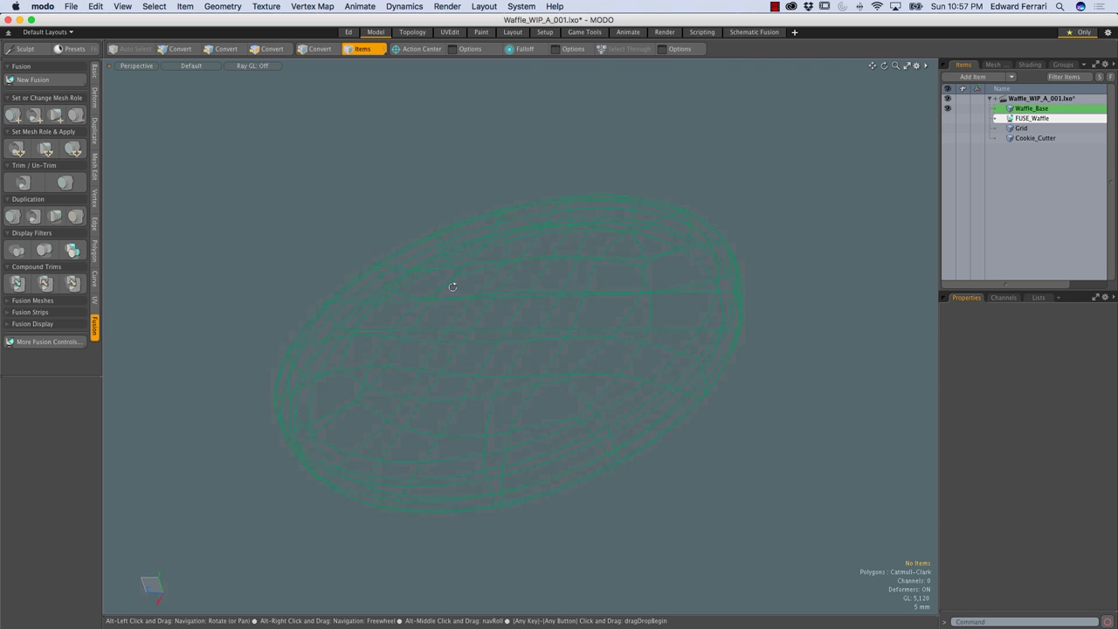
alt+drag(448, 272, 689, 302)
alt+drag(518, 264, 499, 335)
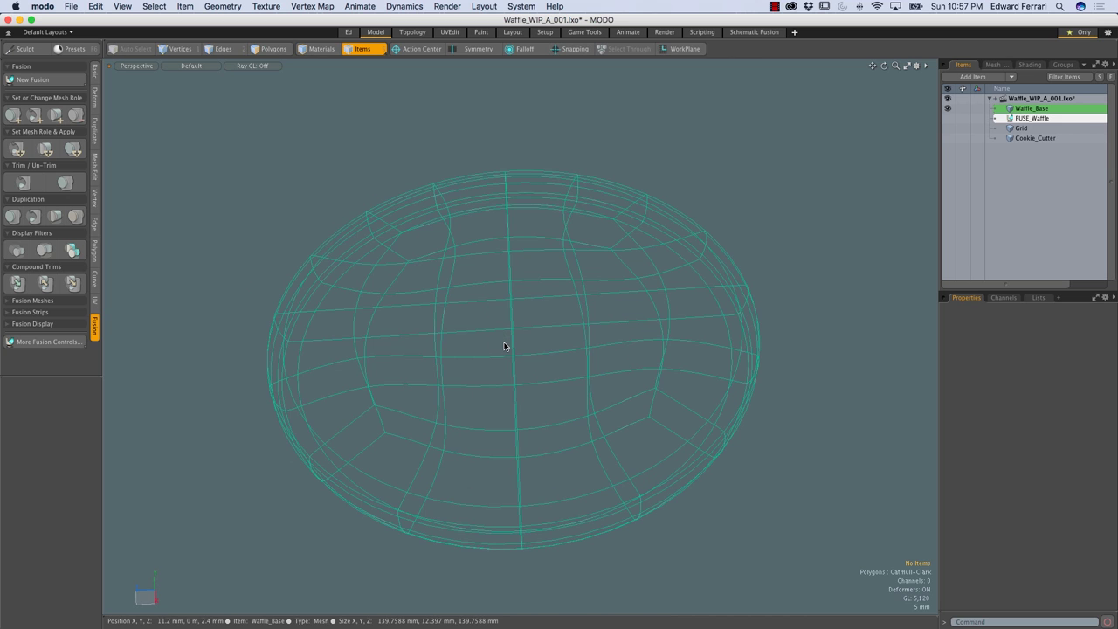
mouse_move(477, 374)
alt+mouse_down()
mouse_move(525, 375)
mouse_move(474, 257)
mouse_move(680, 297)
mouse_move(734, 236)
alt+mouse_up()
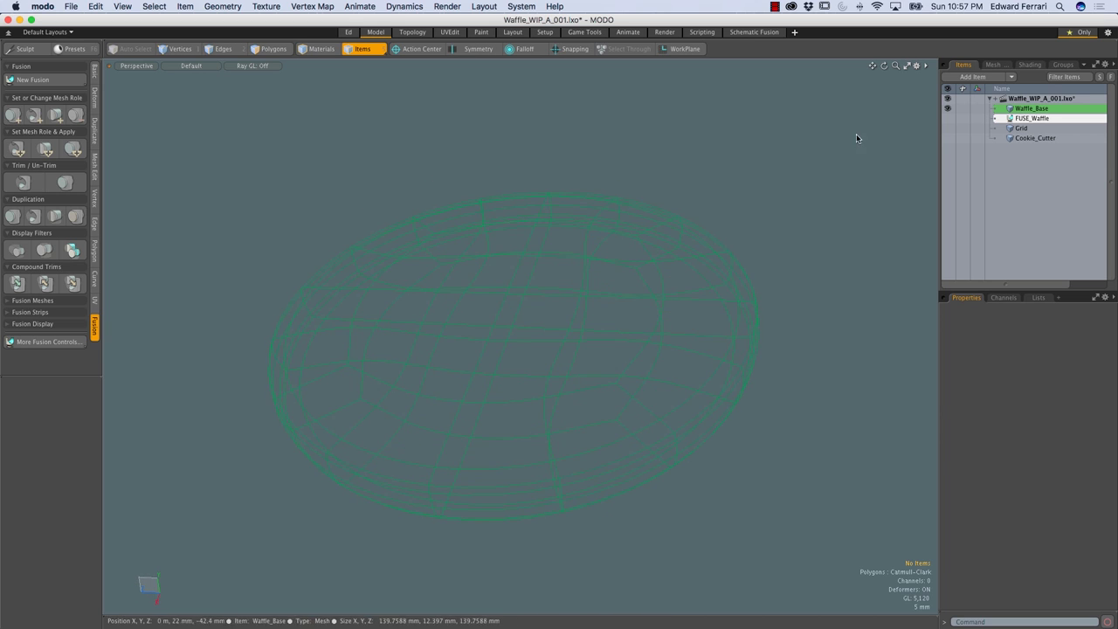
click(949, 118)
mouse_move(734, 320)
alt+mouse_down()
mouse_move(500, 353)
mouse_move(706, 90)
mouse_move(511, 160)
mouse_move(503, 361)
mouse_move(532, 269)
mouse_move(542, 287)
mouse_move(650, 323)
alt+mouse_up()
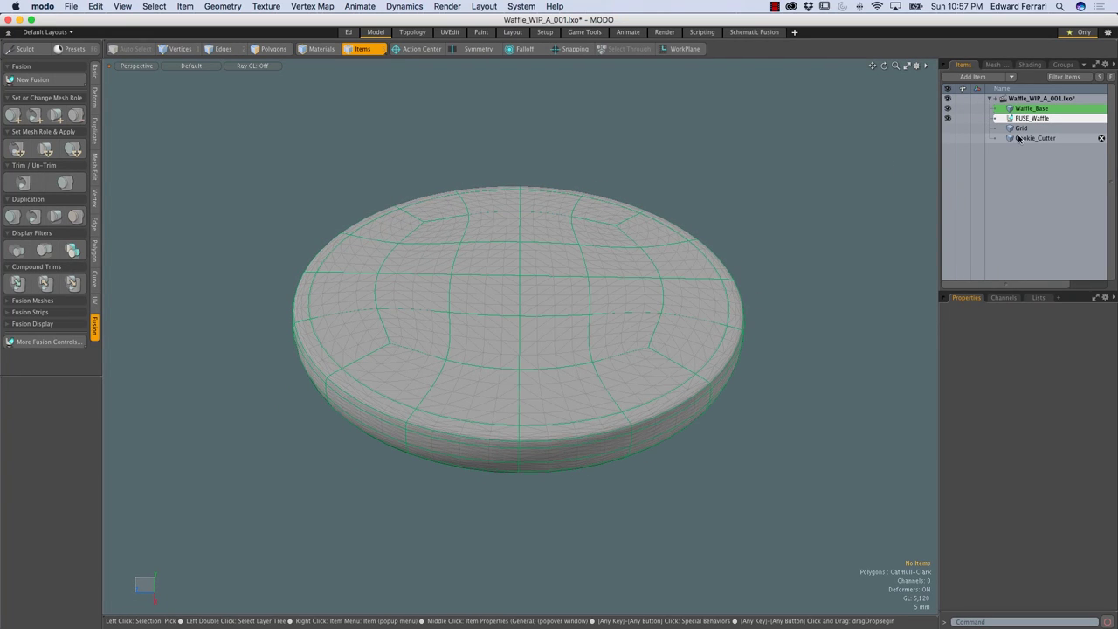
Step: Hide Waffle_Base and FUSE_Waffle, and select the Grid and Cookie_Cutter meshes together
click(949, 109)
click(948, 109)
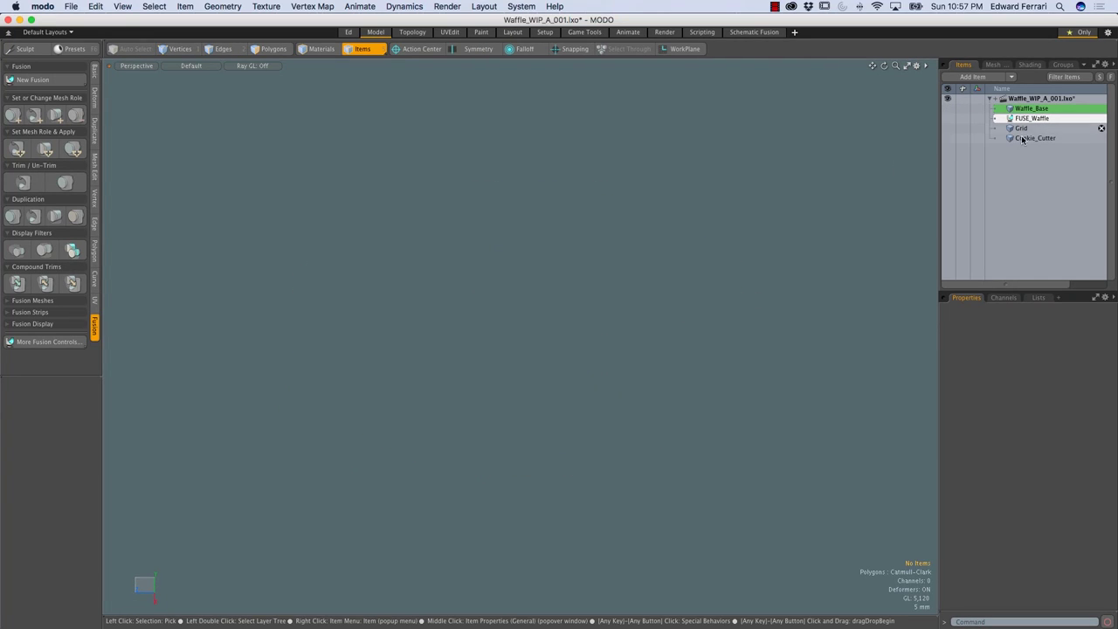
click(1029, 129)
shift+click(1021, 138)
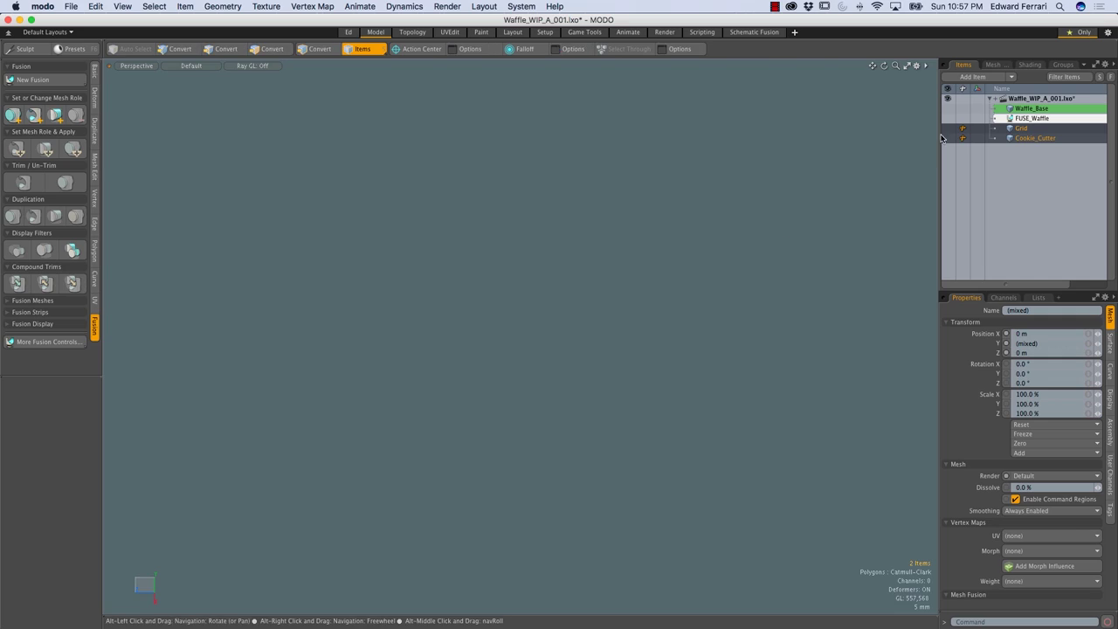
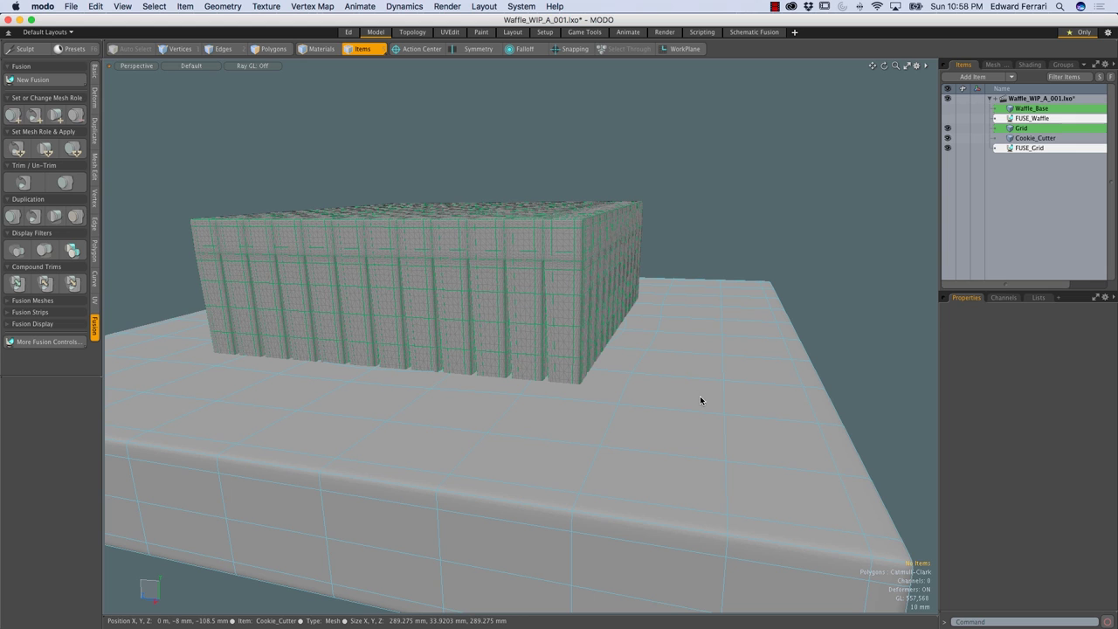
Step: Apply Cookie_Cutter to the Grid mesh as a Fusion subtraction and clear the selection
click(701, 397)
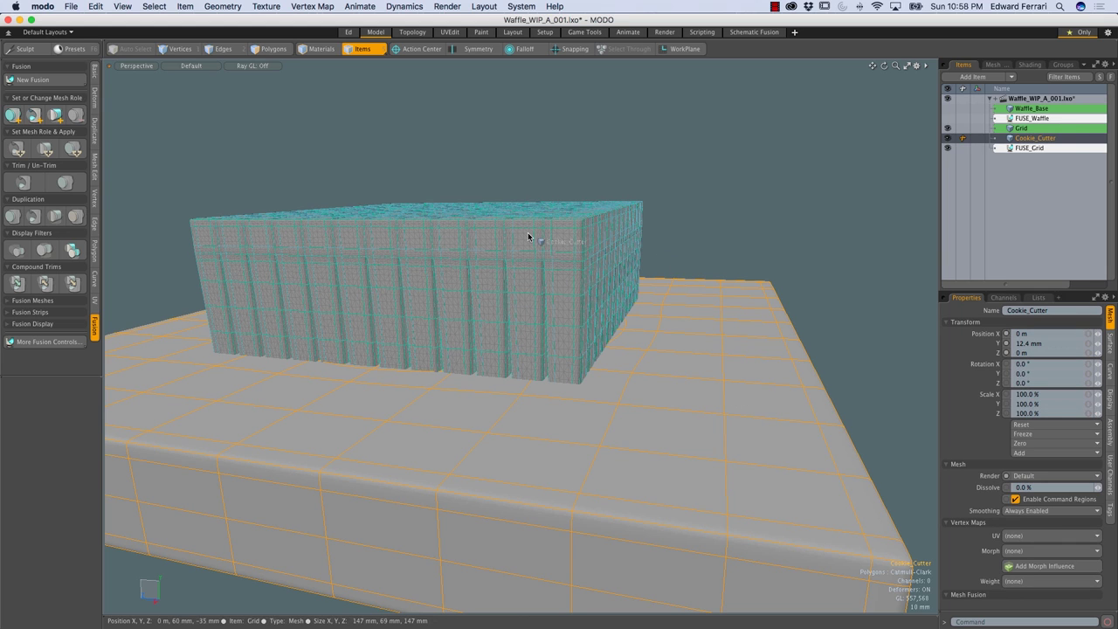
drag(510, 244, 401, 310)
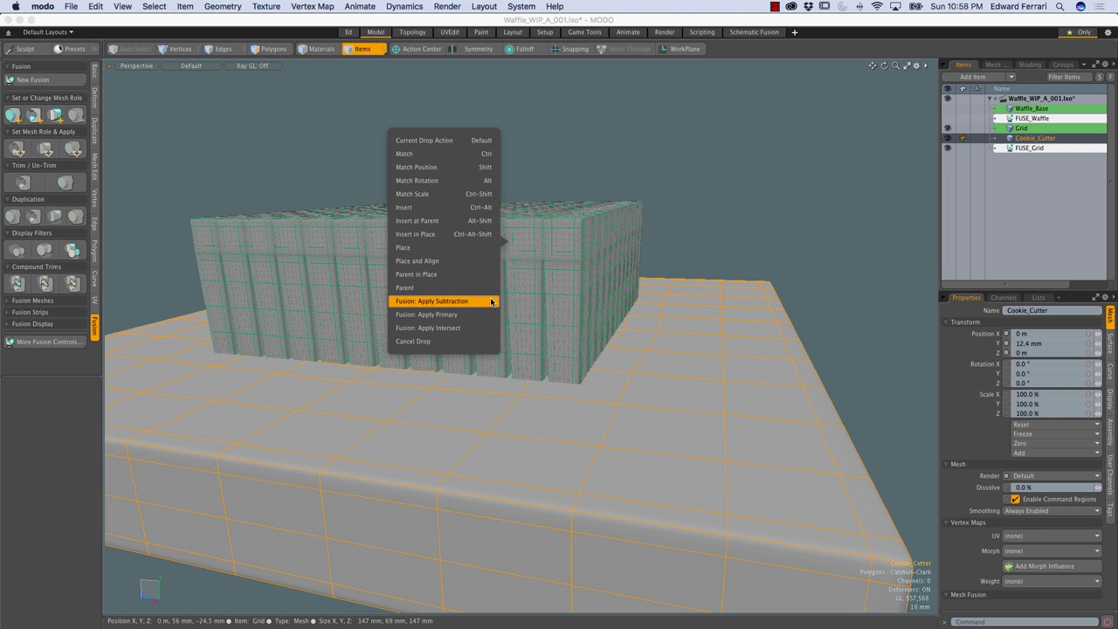
drag(634, 282, 646, 262)
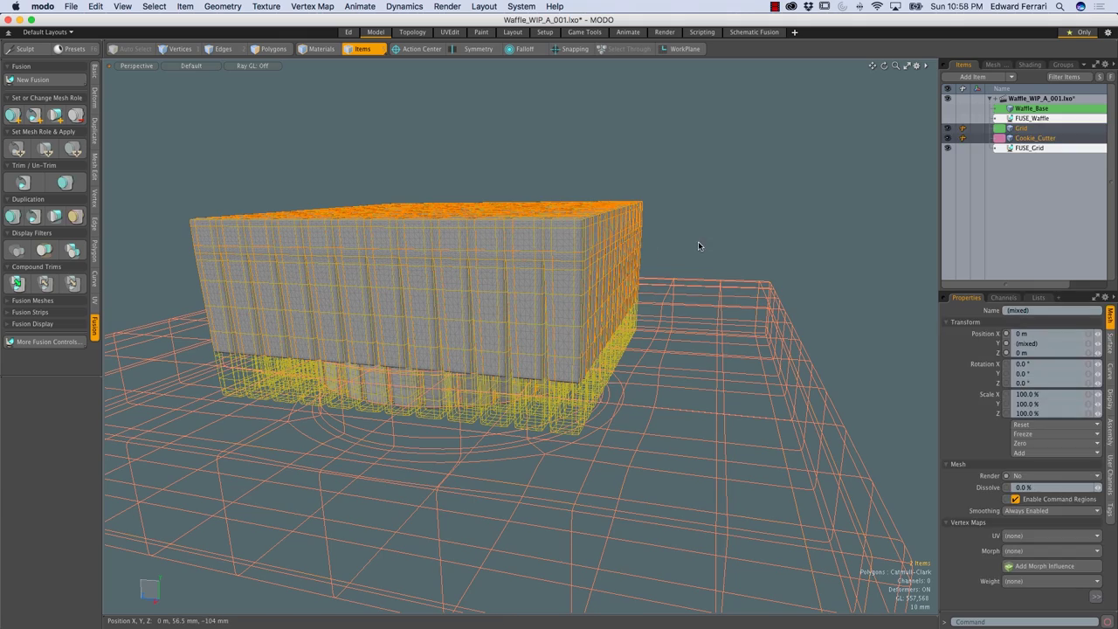
click(724, 262)
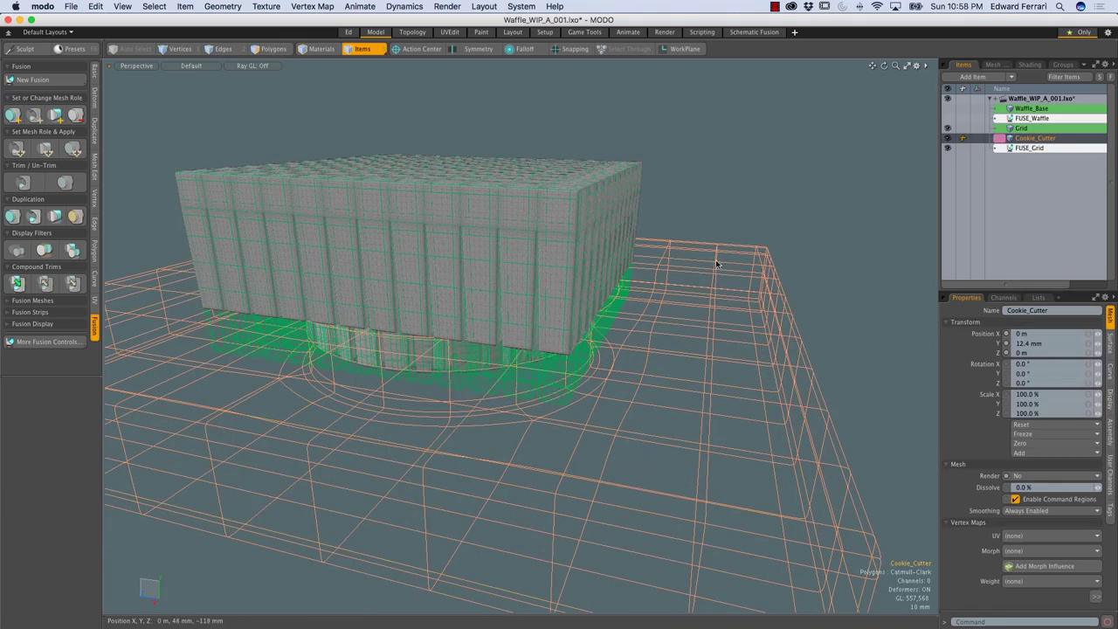
scroll(745, 255, up, 3)
click(712, 225)
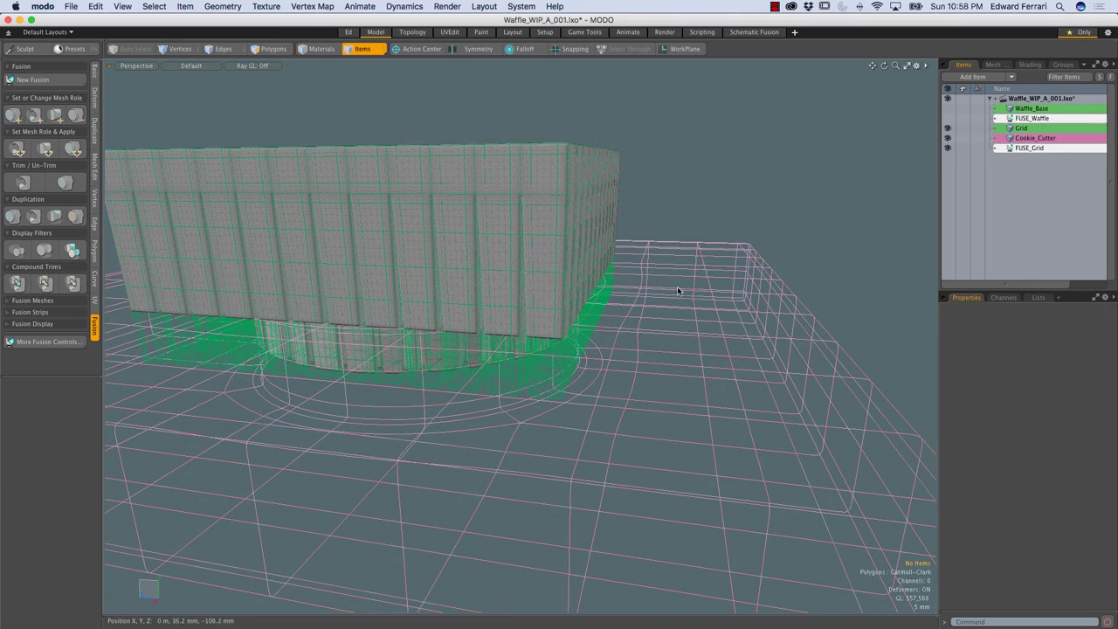
Step: Toggle off the Fusion source meshes' visibility and inspect the trimmed grid from below
alt+drag(701, 254, 592, 390)
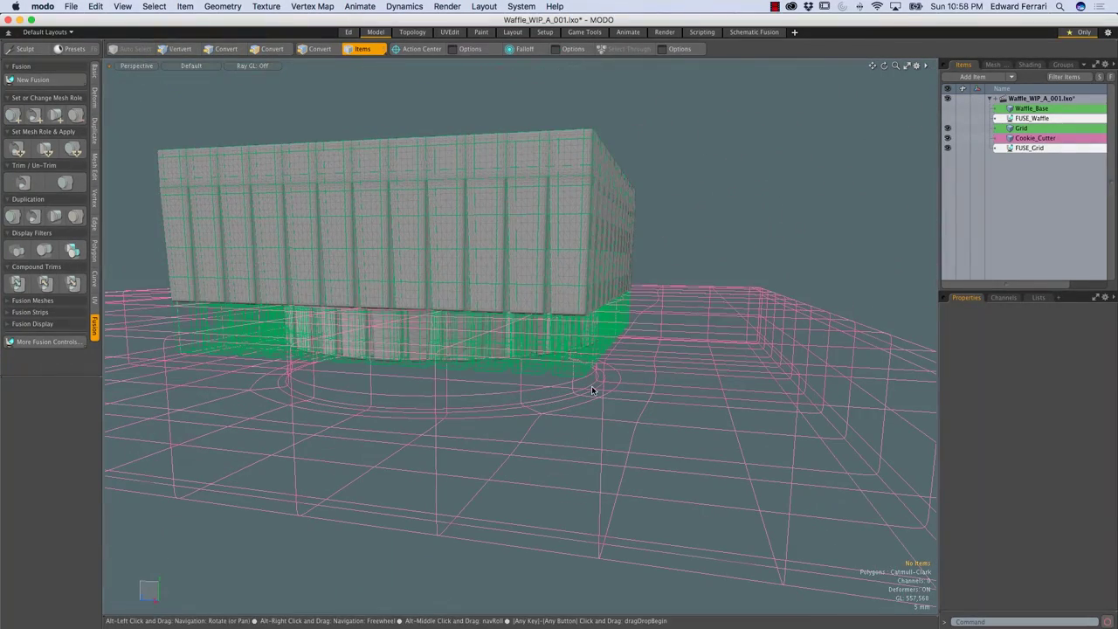
key(ctrl+alt+f)
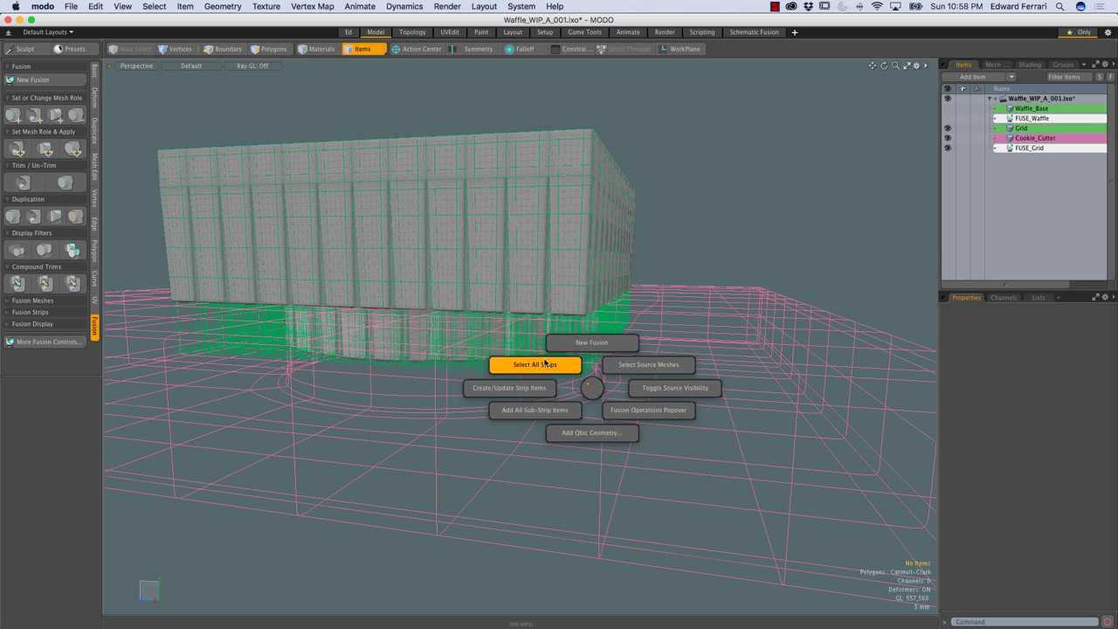
click(722, 391)
alt+drag(705, 389, 646, 289)
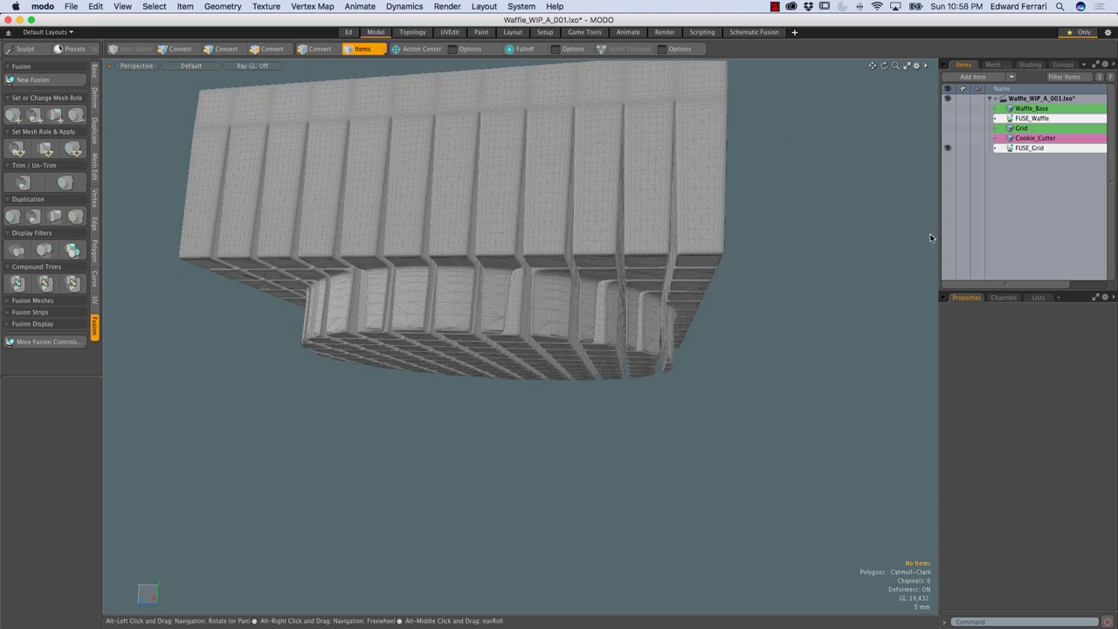
Step: Set the mesh mode of the FUSE_Grid item to Airtight Final
click(1028, 148)
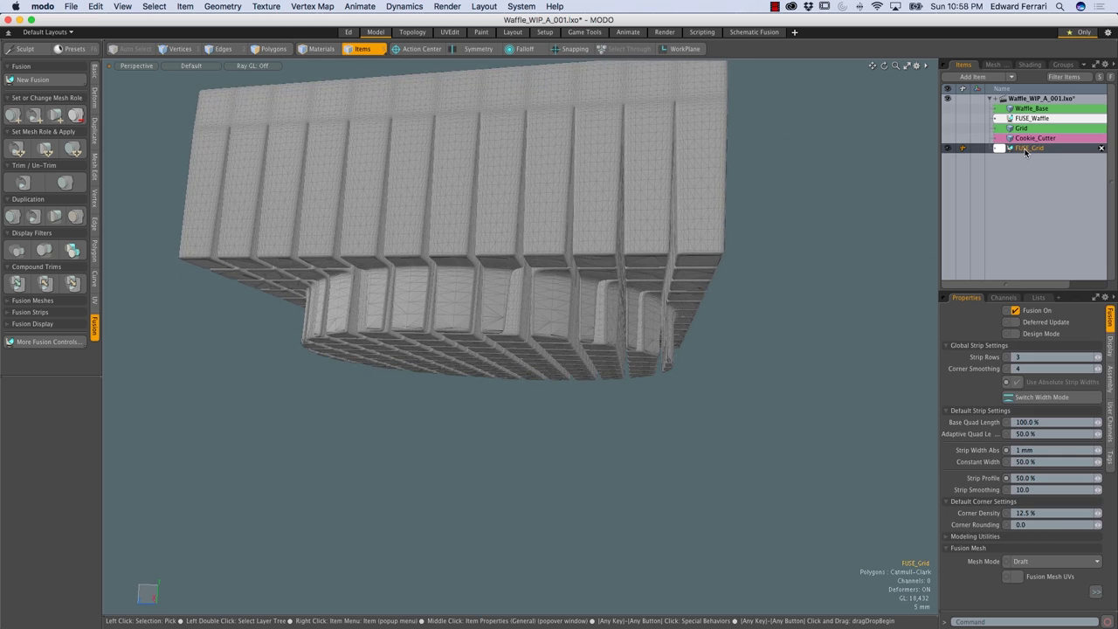
click(1029, 562)
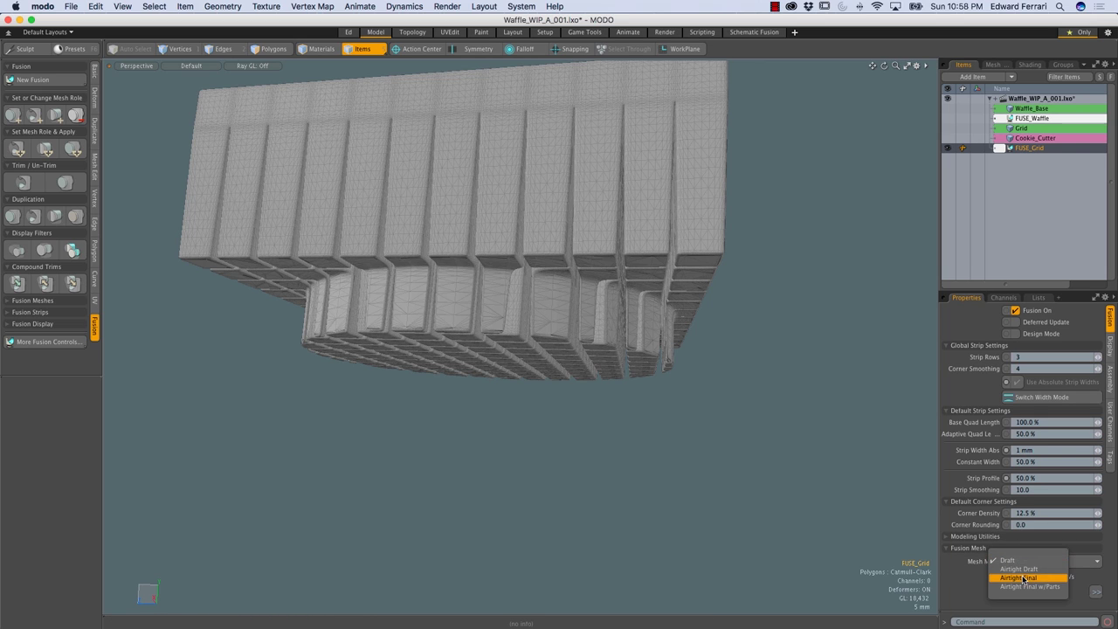
click(1024, 578)
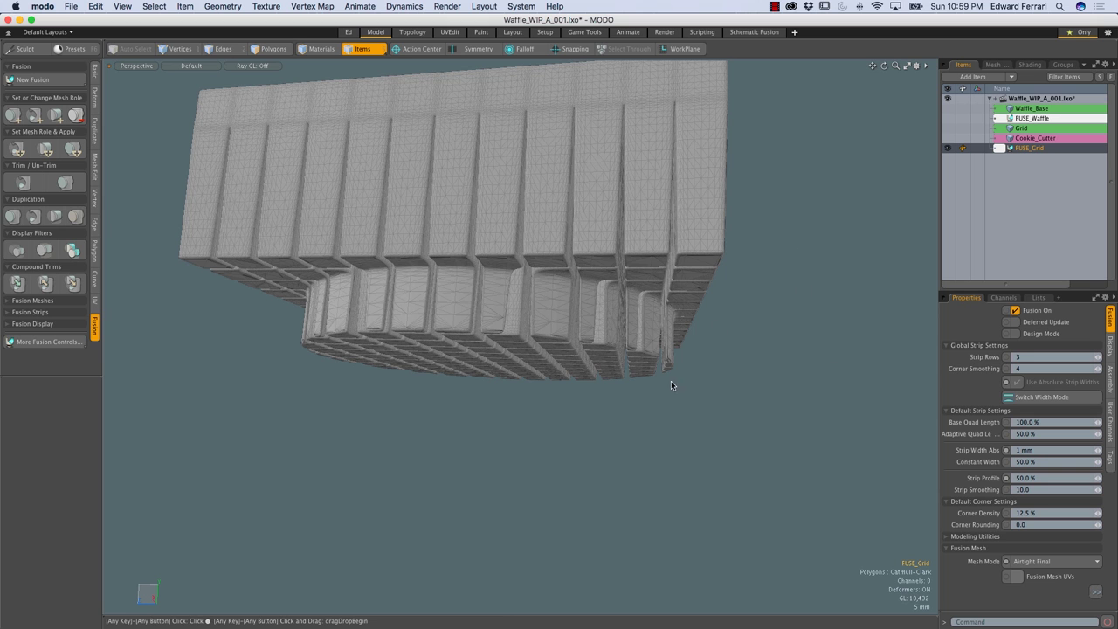
alt+drag(796, 240, 799, 267)
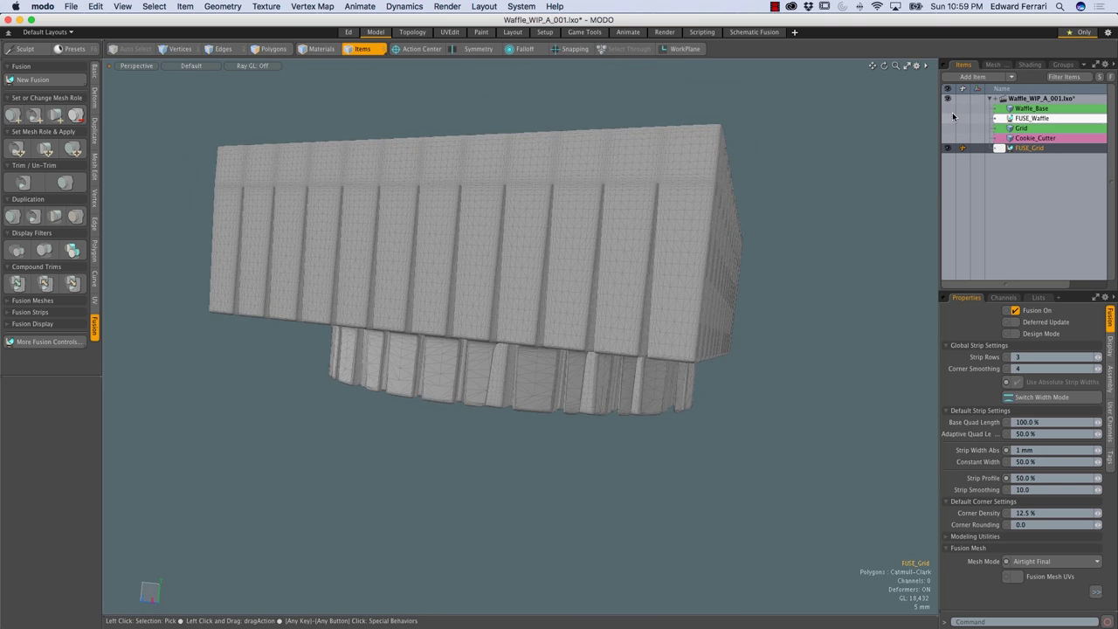
Step: Show FUSE_Waffle and check how the trimmed grid meets the waffle base
click(949, 118)
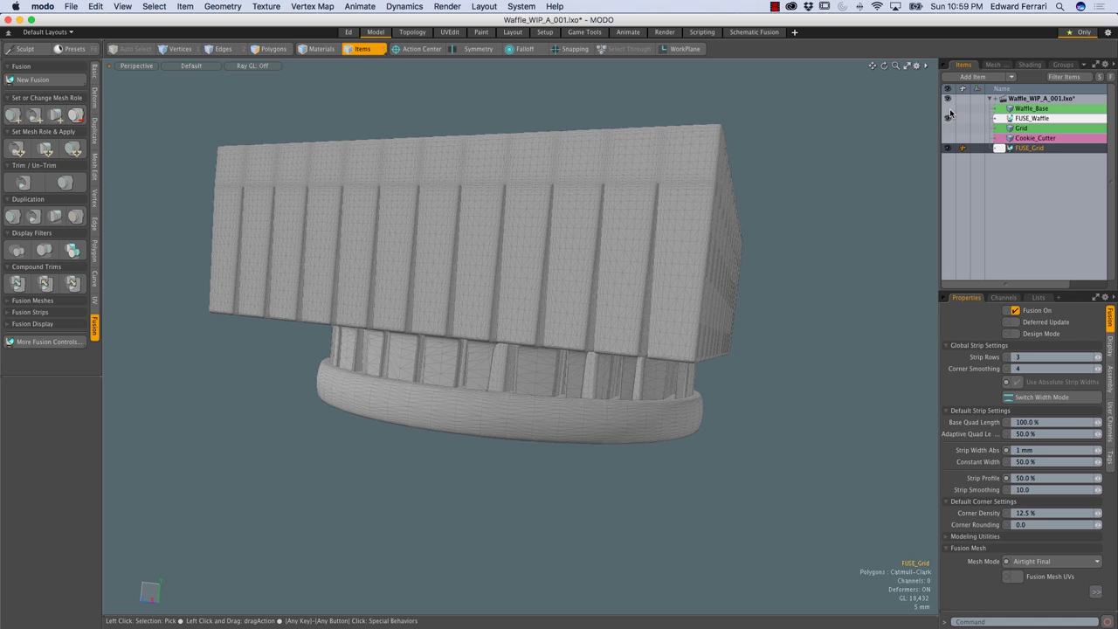
alt+drag(489, 393, 387, 287)
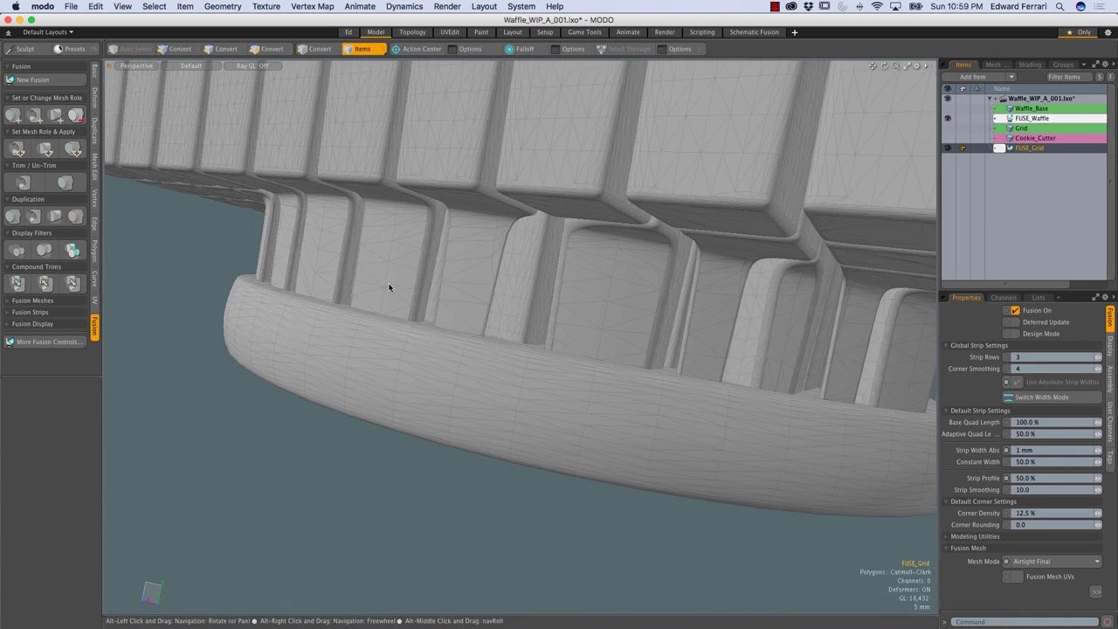
ctrl+alt+drag(459, 174, 819, 175)
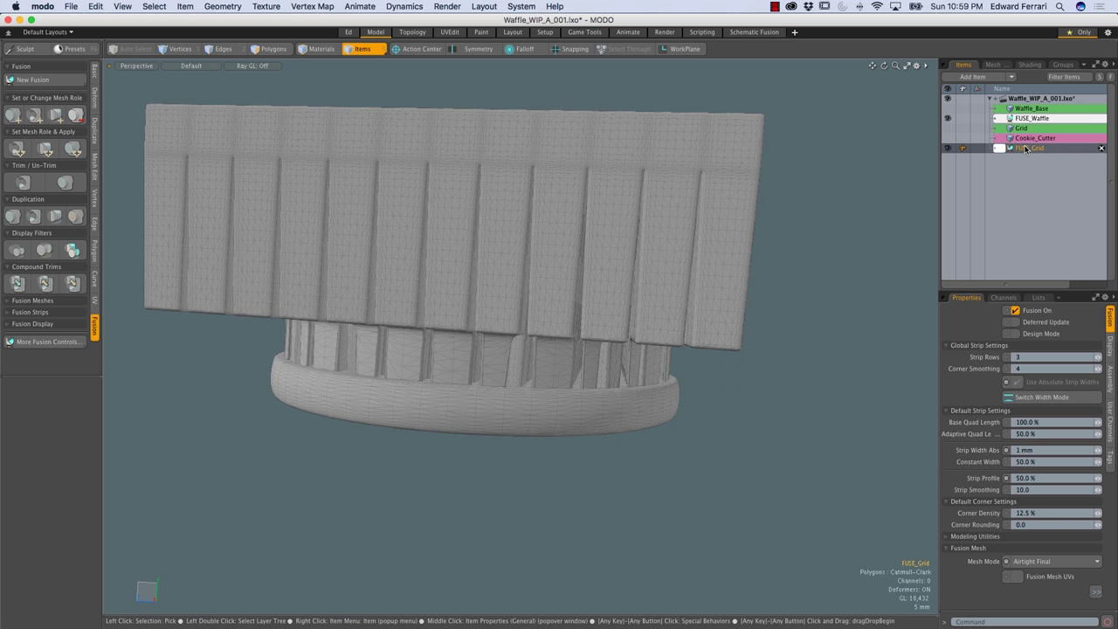
alt+drag(766, 250, 677, 282)
Step: Create a compound trim from the Grid and Cookie_Cutter meshes and expand its locator in the item list
click(1028, 129)
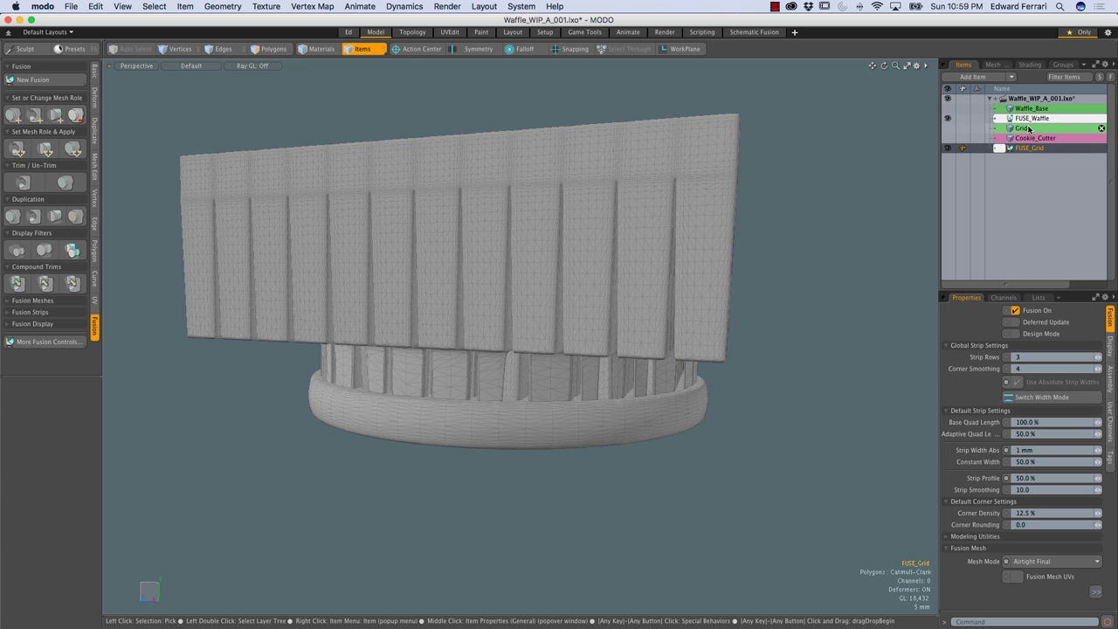
shift+click(1036, 138)
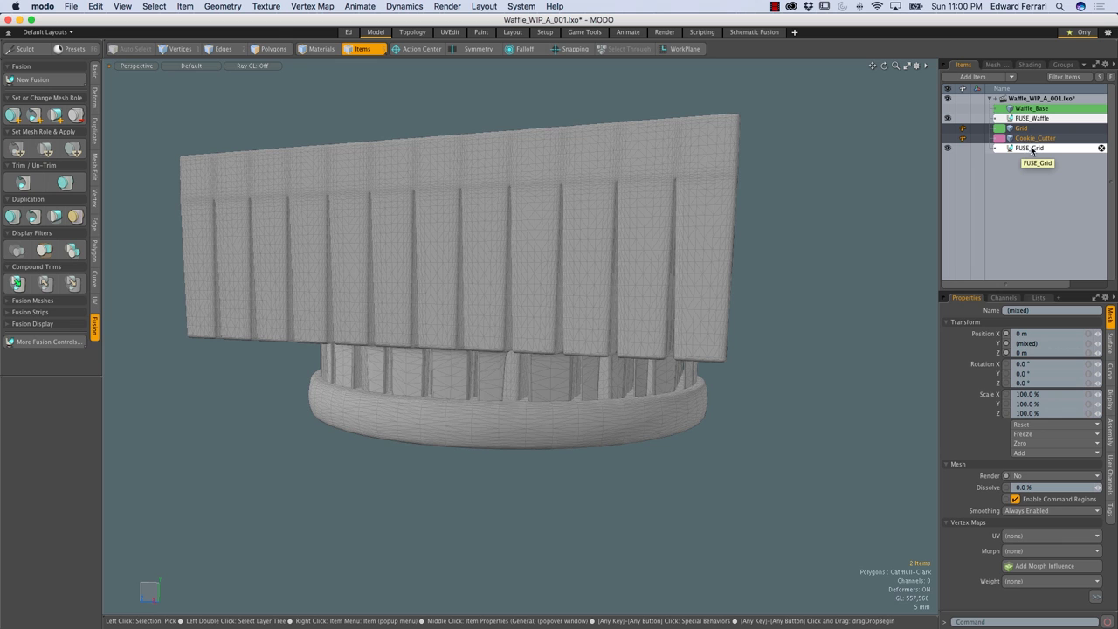
click(15, 283)
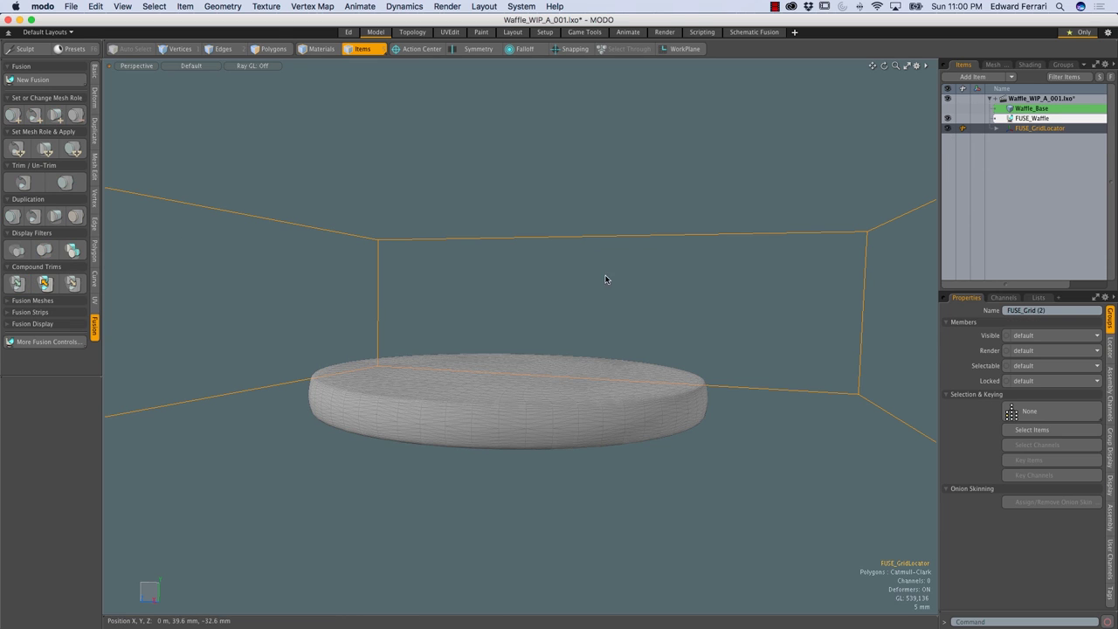
ctrl+alt+drag(734, 234, 775, 223)
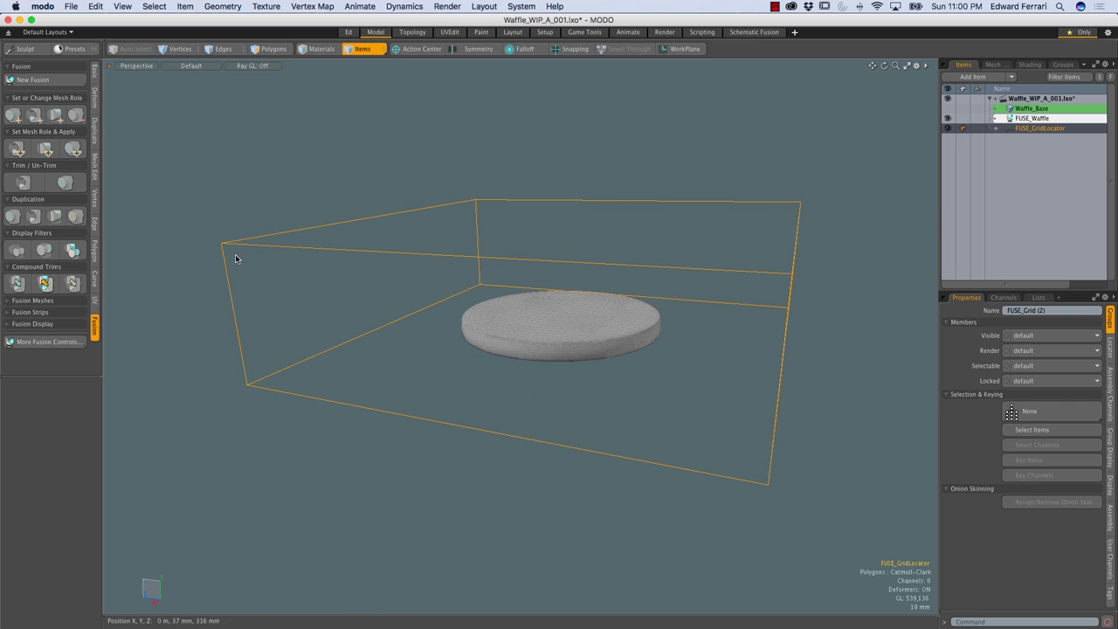
click(996, 129)
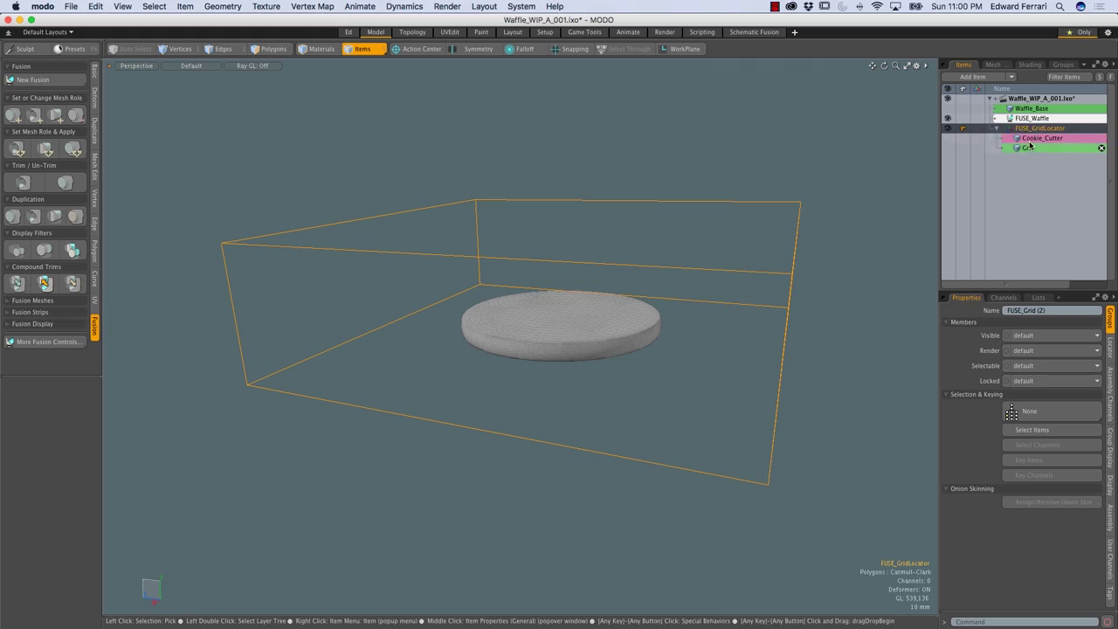
Step: Show the Grid and Cookie_Cutter source meshes, examine how they surround the waffle, and hide them again
click(947, 148)
click(947, 138)
alt+drag(716, 332, 756, 202)
alt+drag(578, 162, 650, 349)
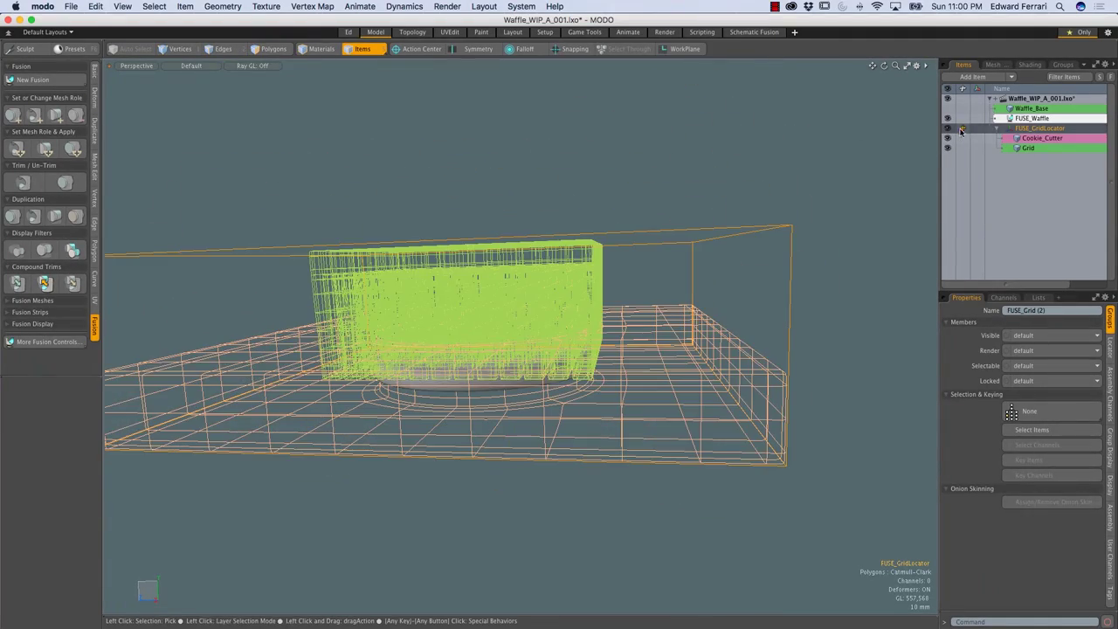
click(948, 138)
click(948, 147)
alt+drag(591, 317, 570, 341)
ctrl+alt+drag(569, 342, 595, 296)
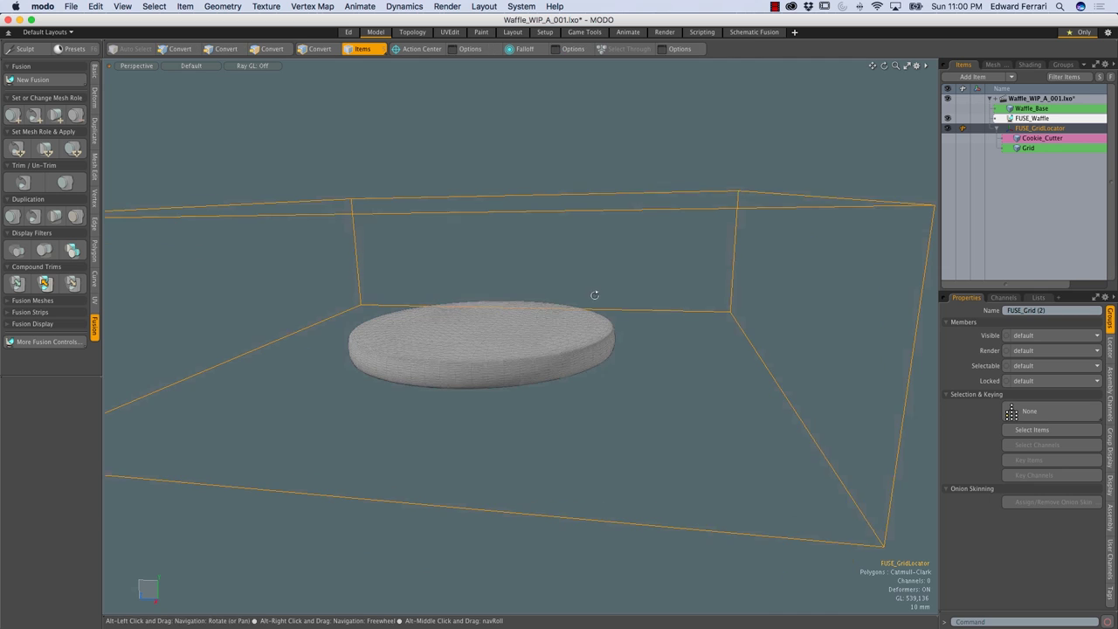
Step: Show Waffle_Base and apply the FUSE_GridLocator compound trim to it as a subtraction
click(597, 181)
alt+drag(621, 175, 504, 360)
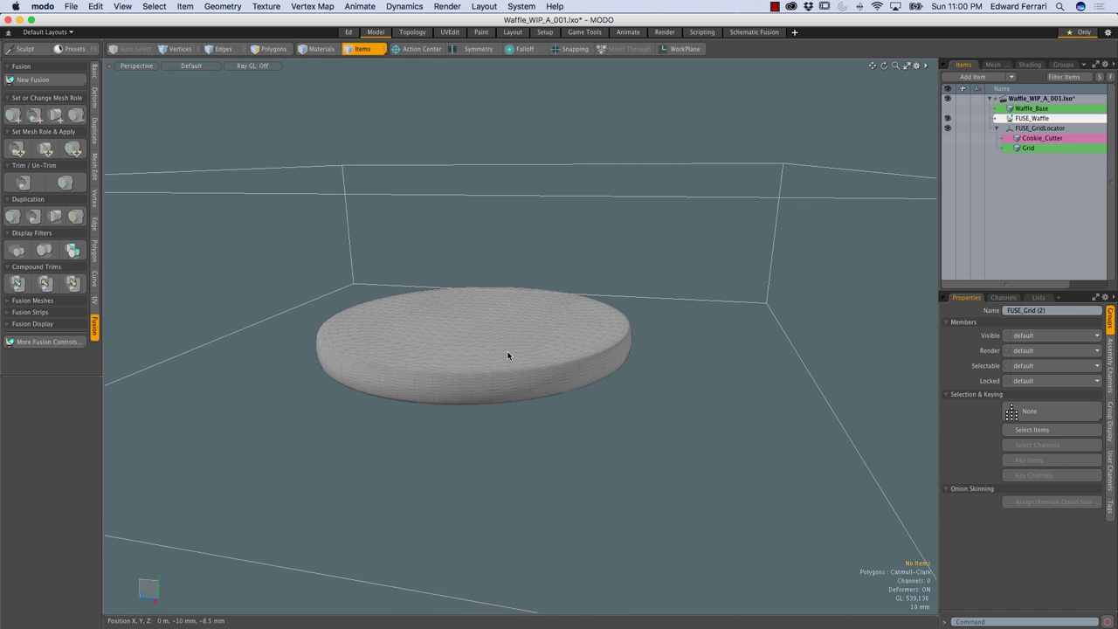
click(947, 108)
ctrl+alt+drag(414, 373, 516, 317)
alt+drag(656, 254, 619, 184)
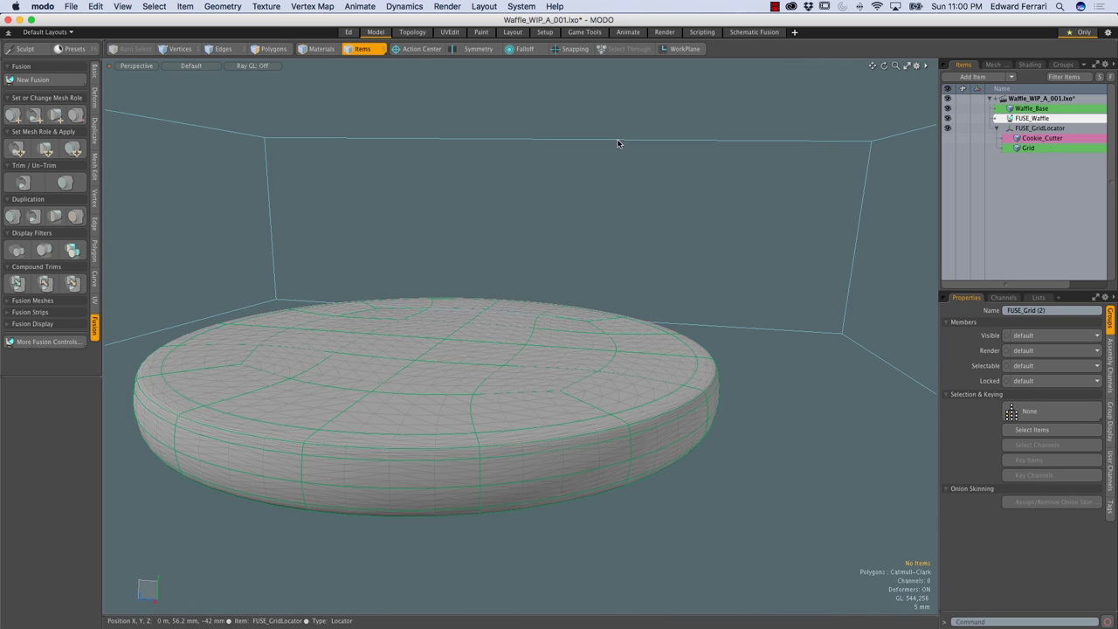
click(612, 139)
alt+drag(612, 145, 590, 181)
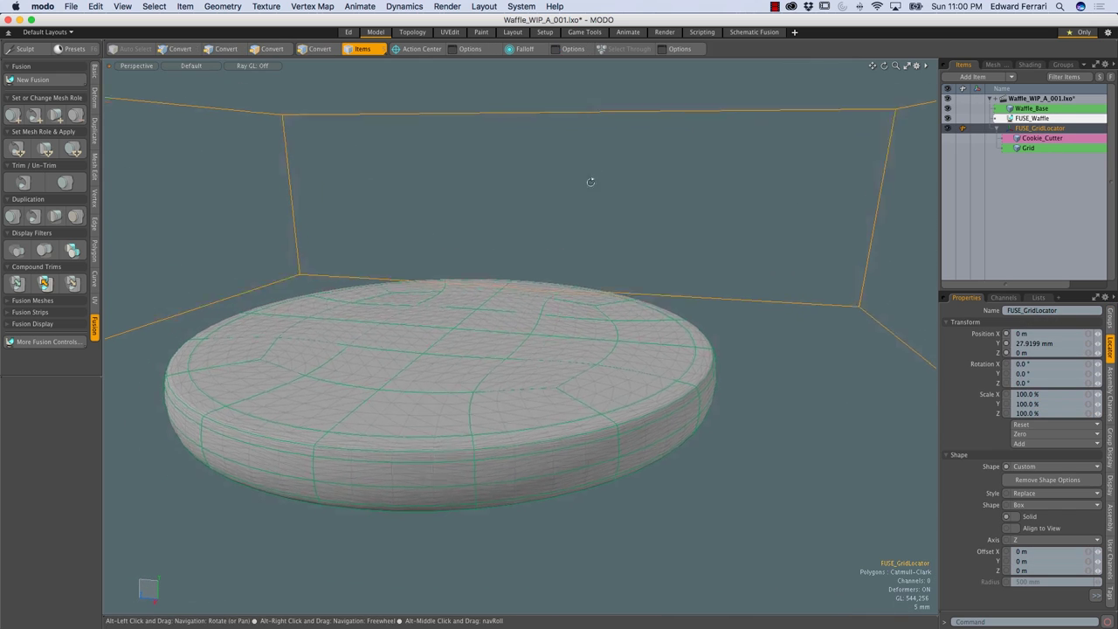
click(446, 341)
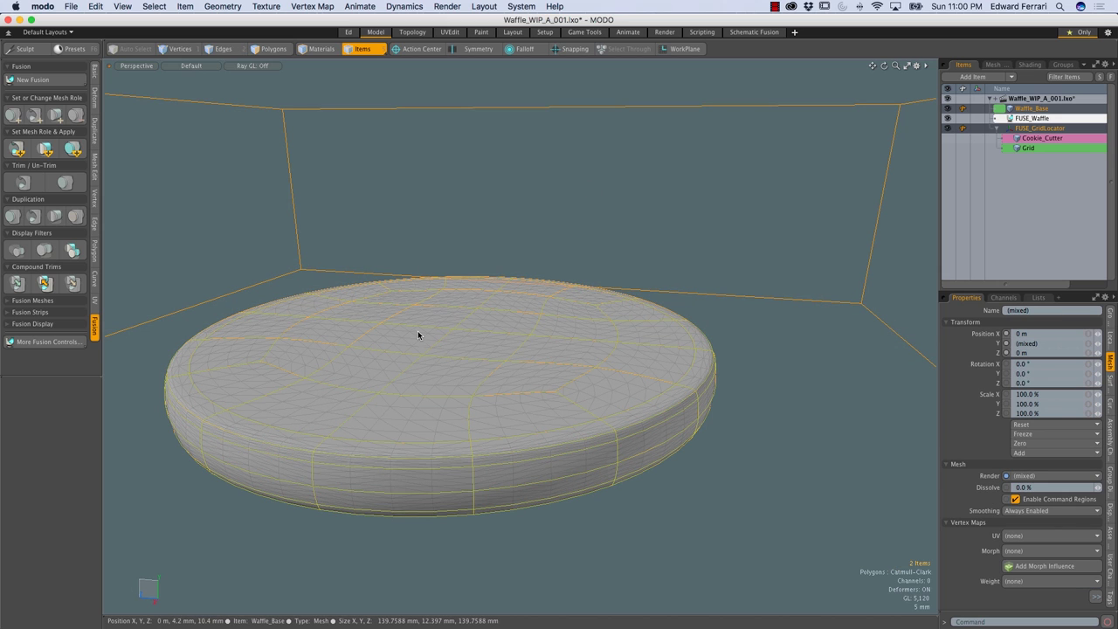
click(17, 148)
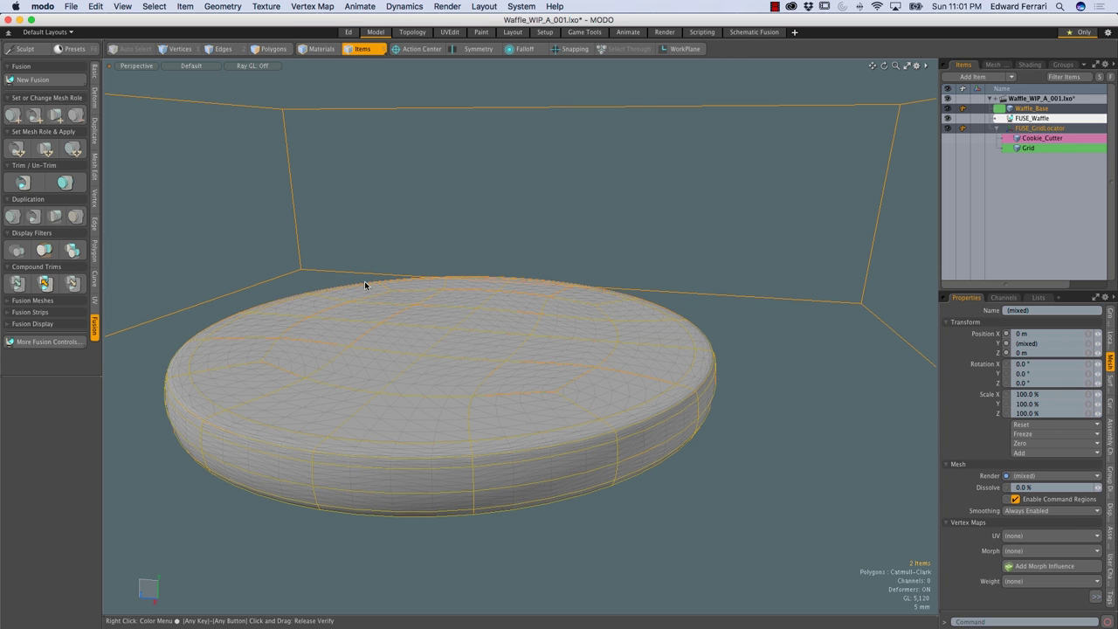
Step: Hide Waffle_Base and examine the trimmed FUSE_Waffle from above, up close and from below
alt+drag(419, 306, 624, 428)
click(950, 108)
alt+drag(507, 437, 511, 249)
scroll(375, 241, up, 5)
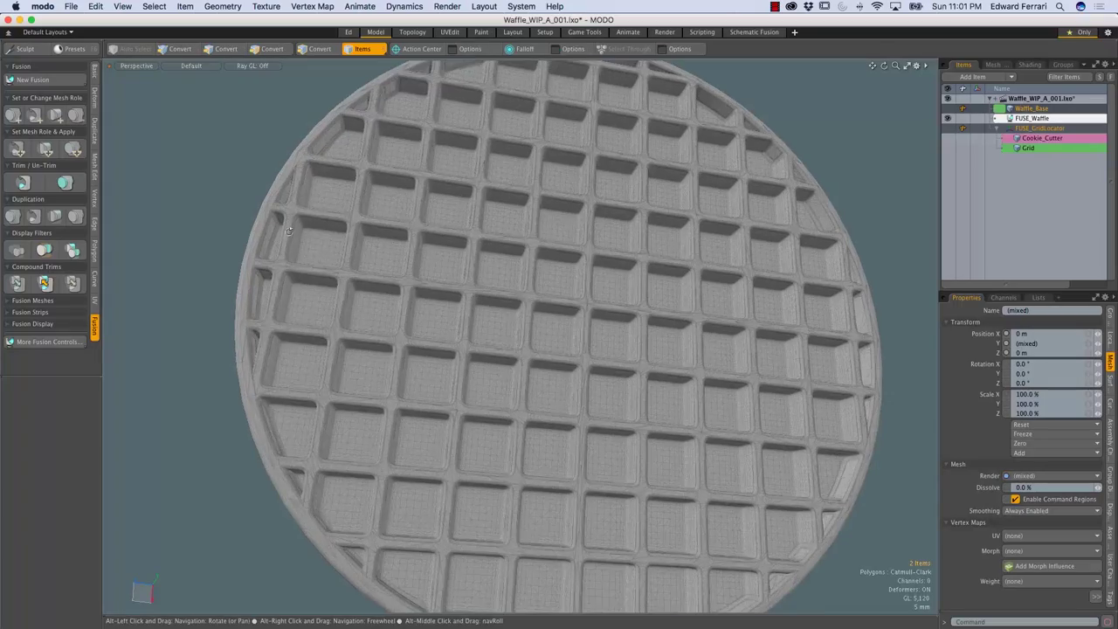
alt+drag(397, 294, 519, 212)
scroll(497, 300, down, 4)
scroll(507, 242, up, 2)
alt+drag(535, 521, 522, 78)
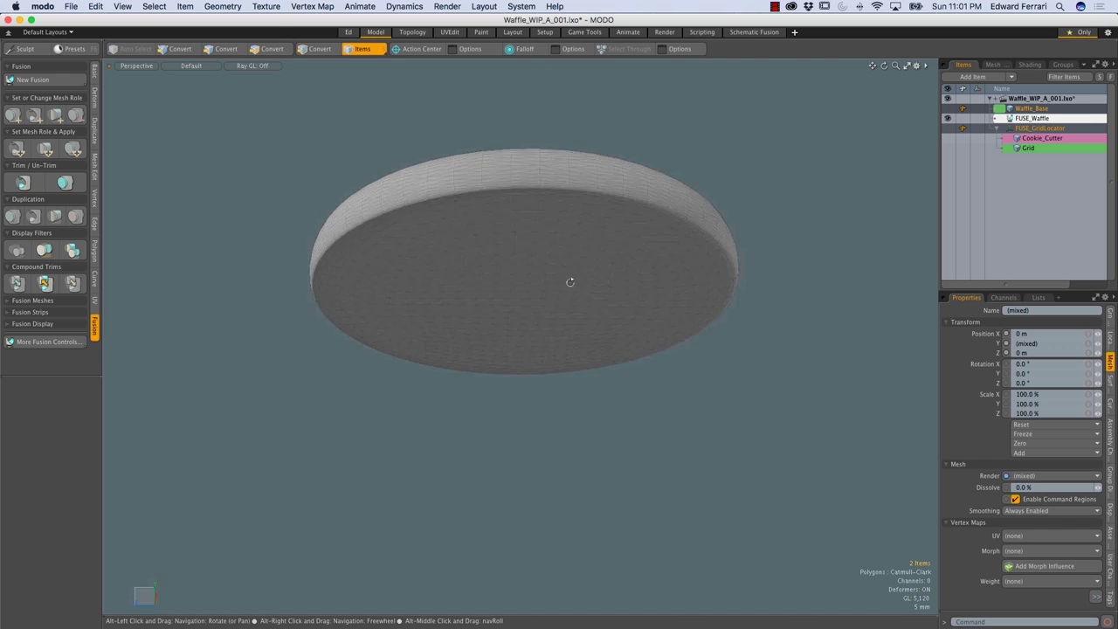
alt+drag(581, 320, 616, 259)
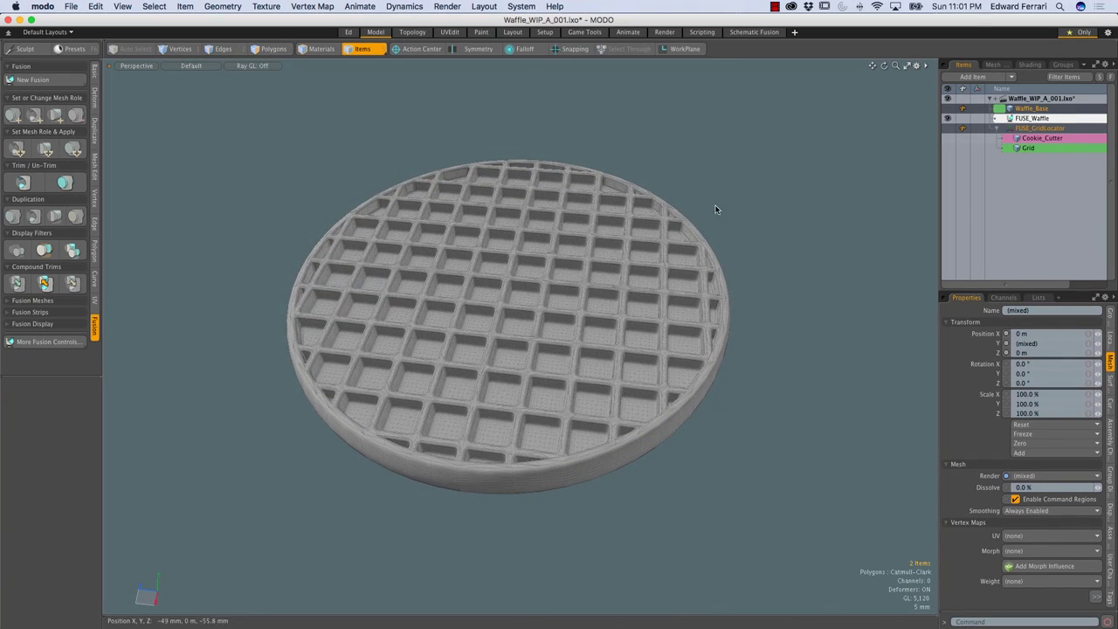
Step: Show the waffle base, the grid locator and the Grid mesh to examine how they relate to the fused waffle
click(948, 129)
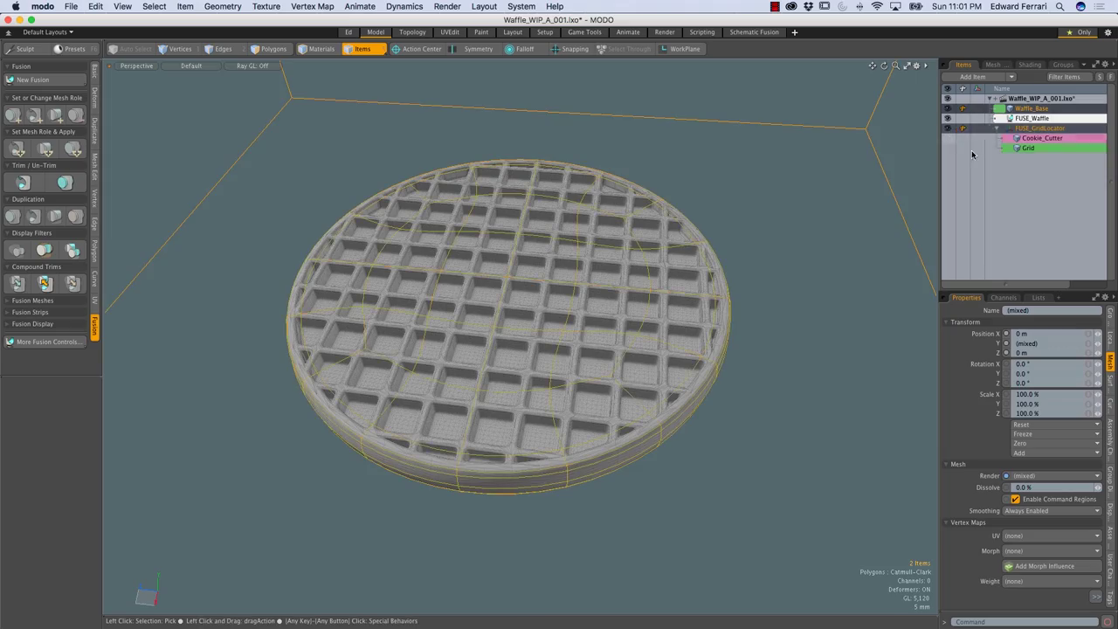
click(948, 149)
alt+drag(768, 219, 590, 307)
click(796, 293)
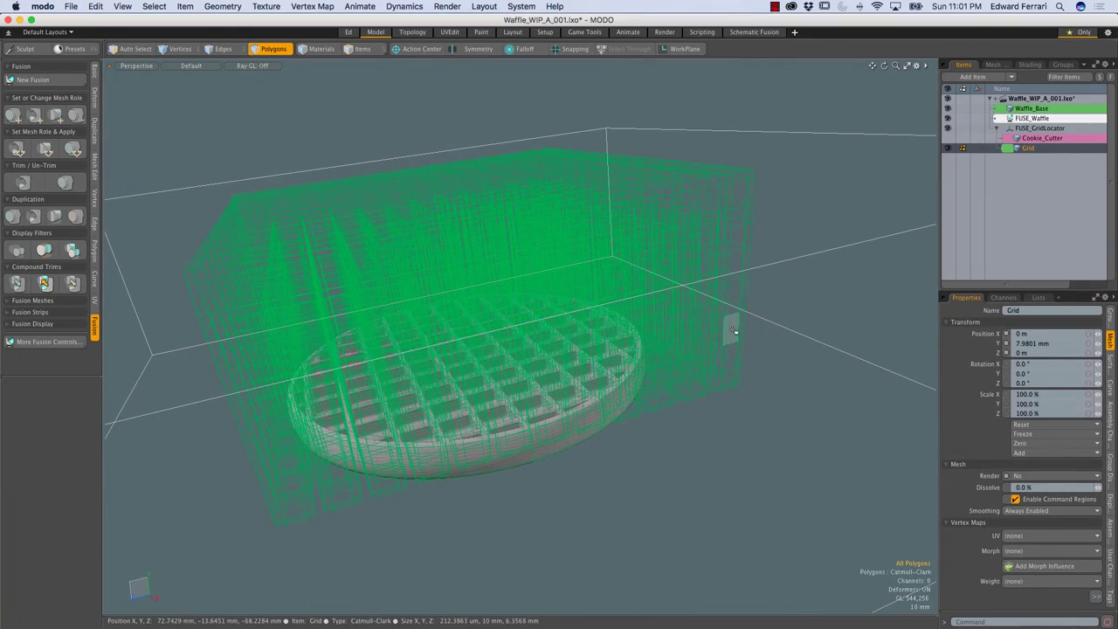
Step: Hide all the meshes, the fusion item and the locator, and deselect the Grid mesh
click(948, 148)
click(948, 109)
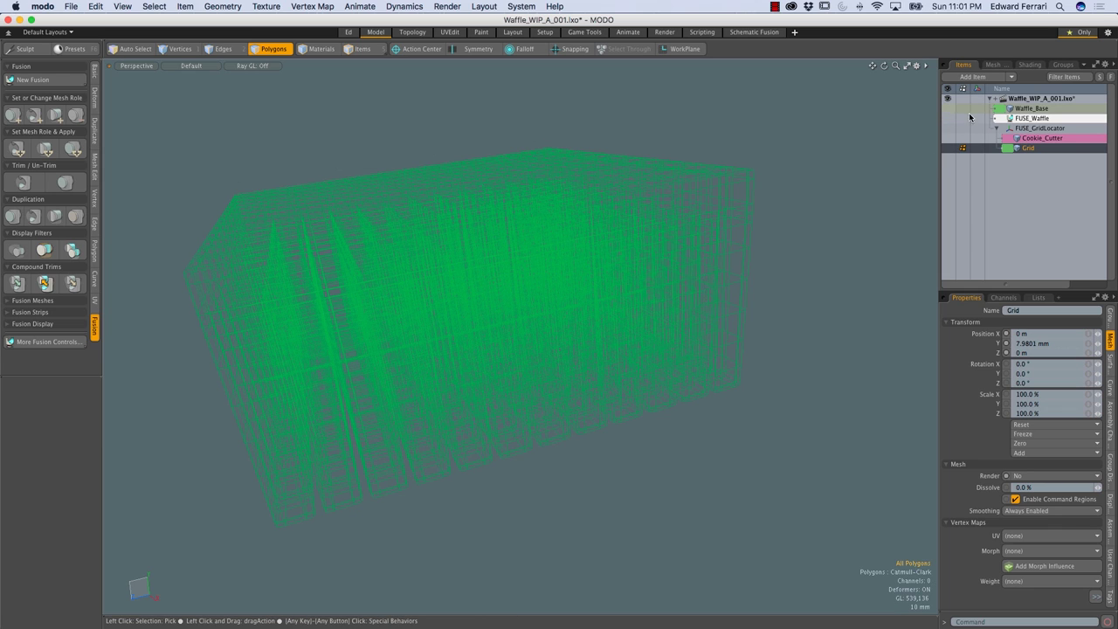
click(1031, 174)
alt+drag(638, 410, 601, 410)
Step: Create a new mesh item and name it Waffle_Merge
key(3)
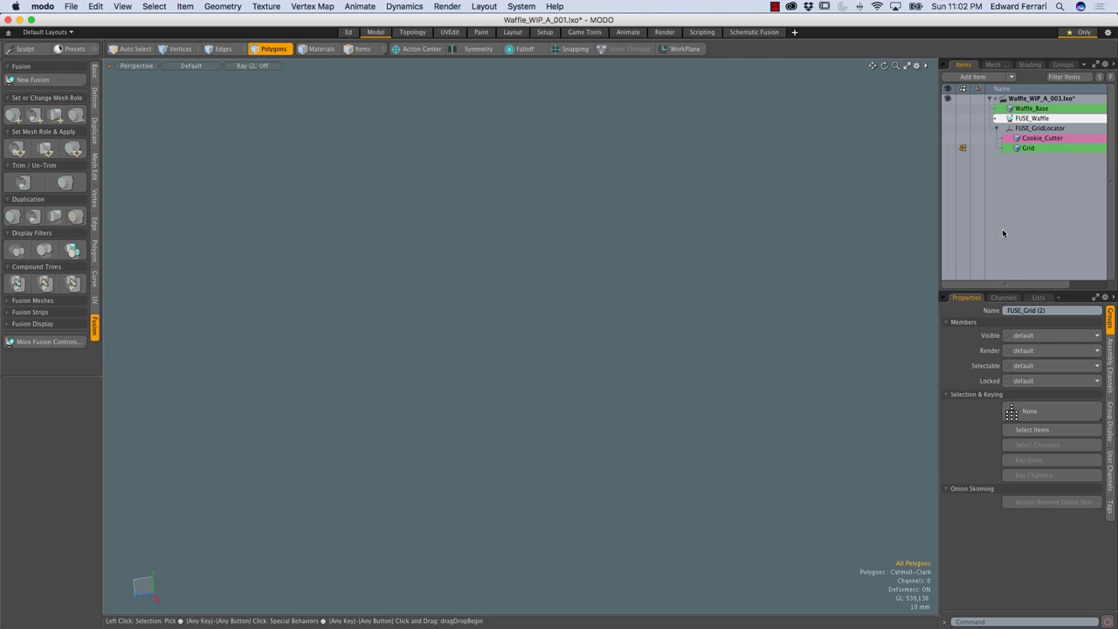
key(n)
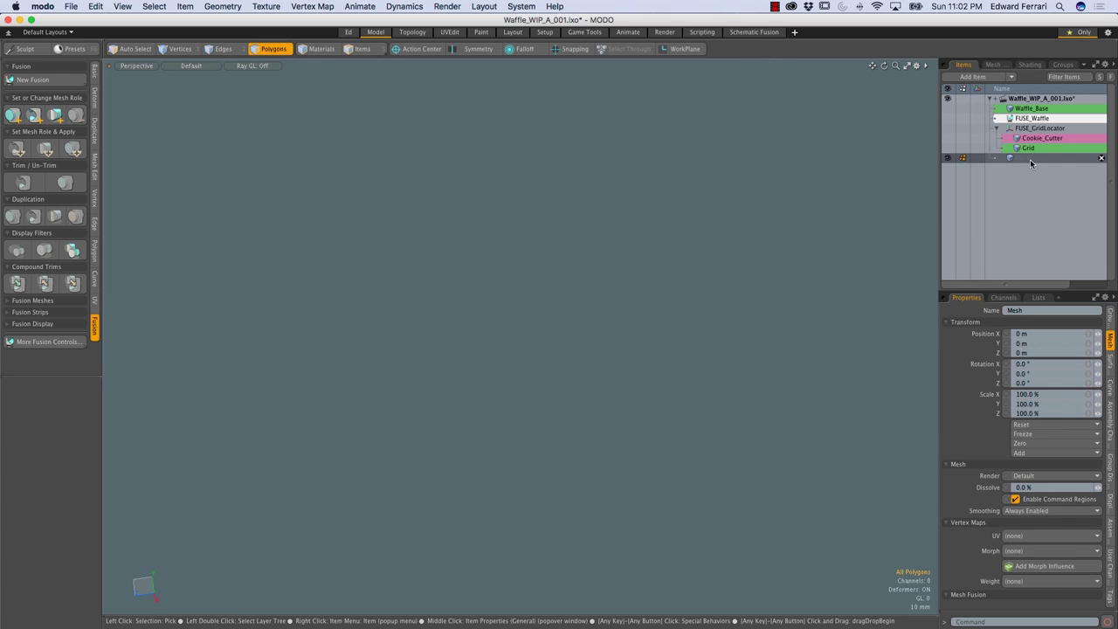
double_click(1028, 159)
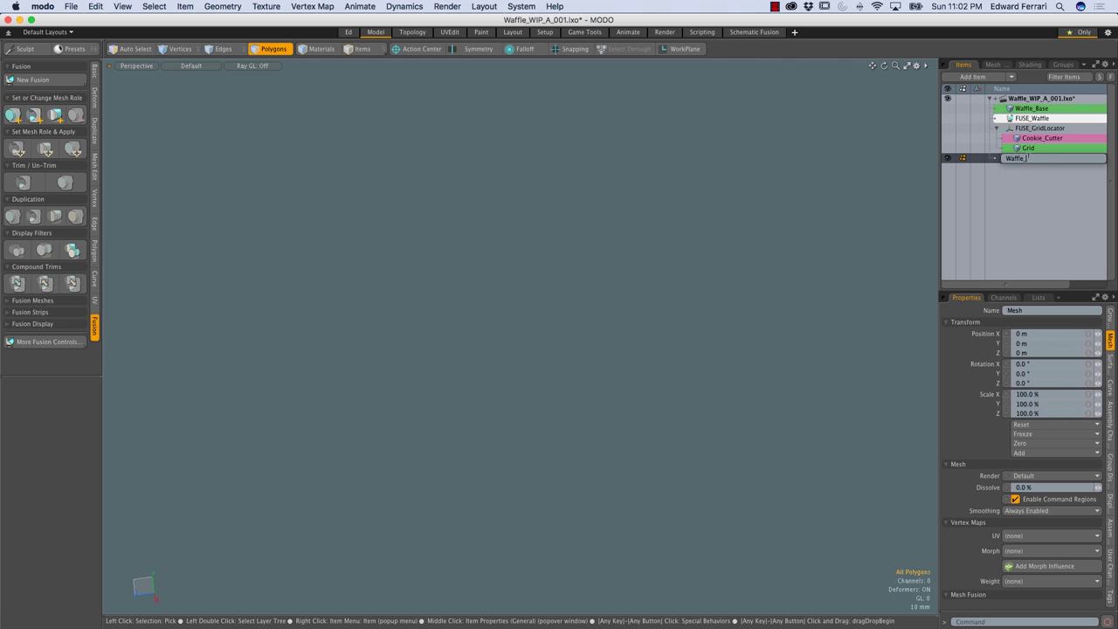
key(Return)
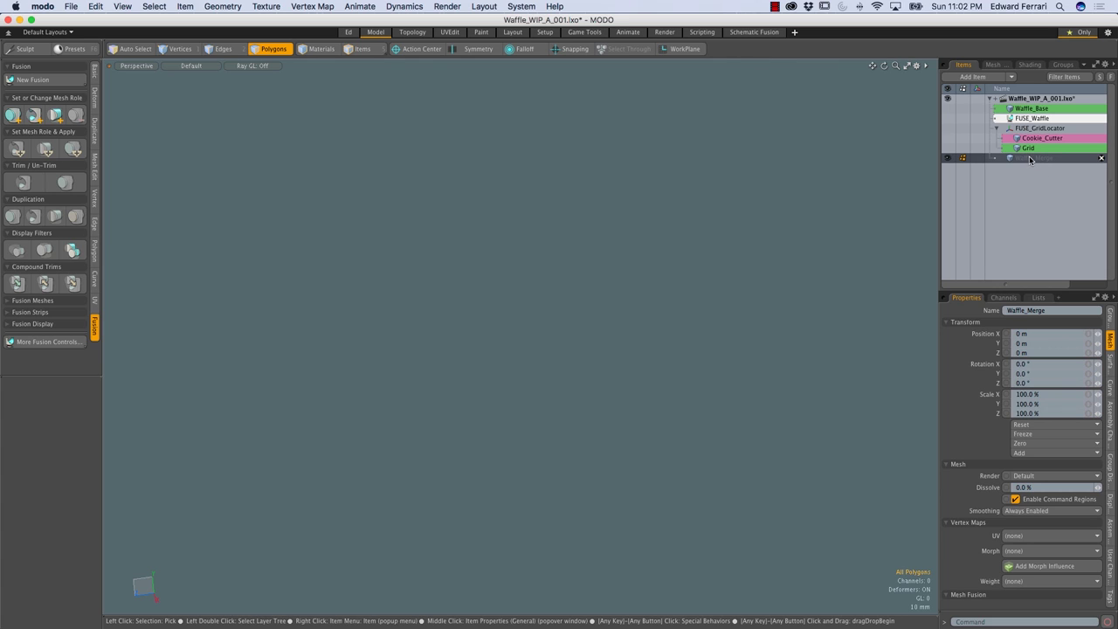
Step: Add a Merge Meshes operation to the Waffle_Merge mesh
click(995, 66)
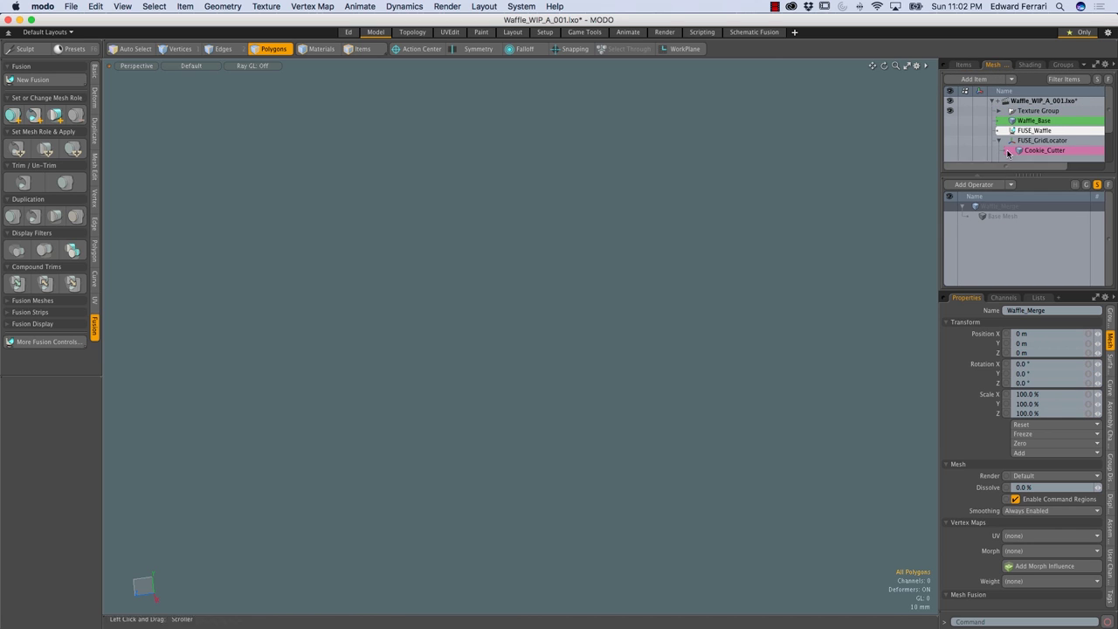
scroll(1016, 144, down, 2)
click(968, 183)
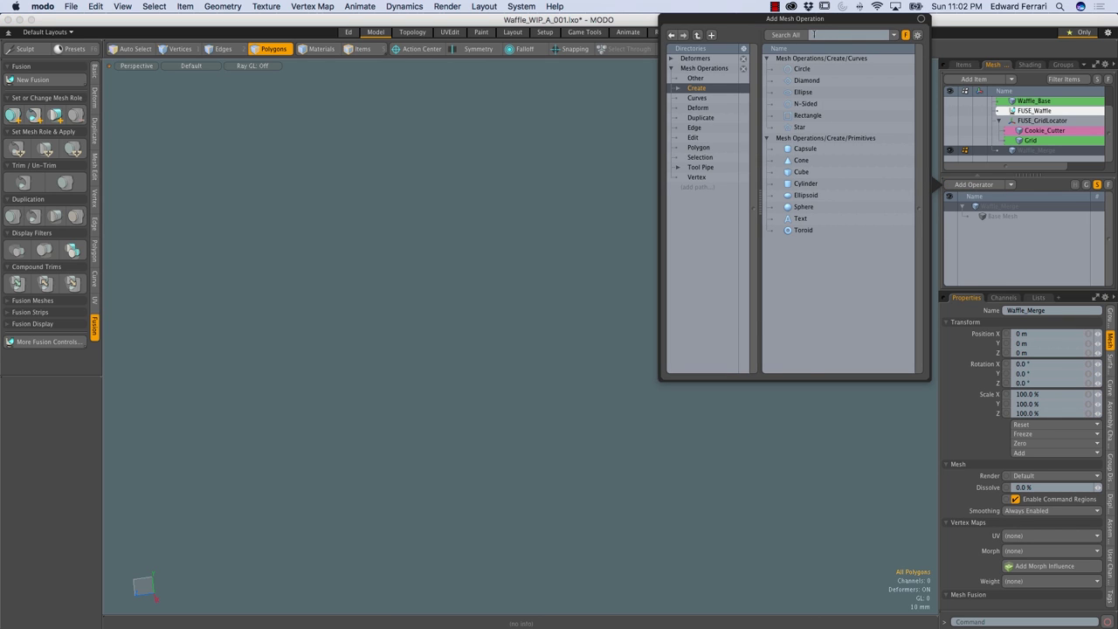
text(merge me)
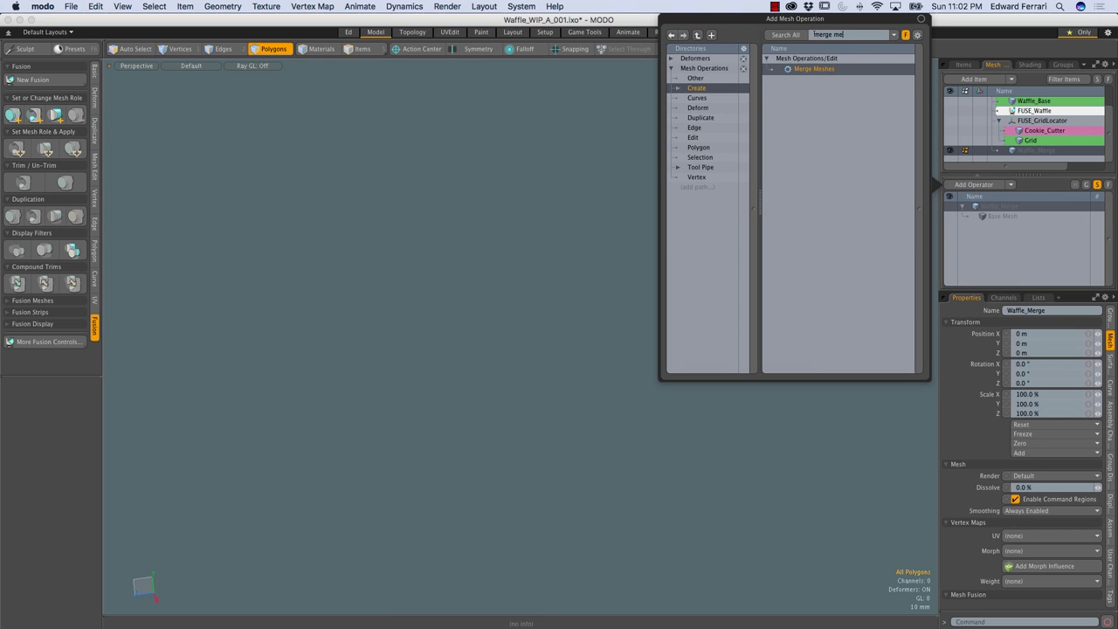
double_click(813, 68)
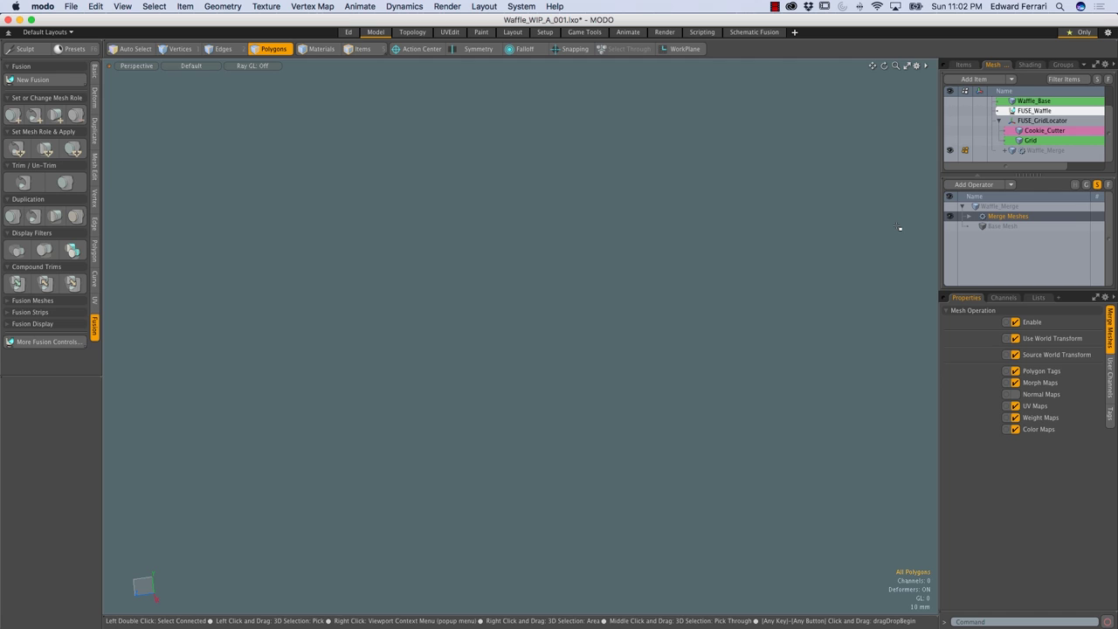
Step: Add FUSE_Waffle as the source of the Merge Meshes operation and collapse the operation in the list
click(969, 218)
click(976, 227)
click(1011, 238)
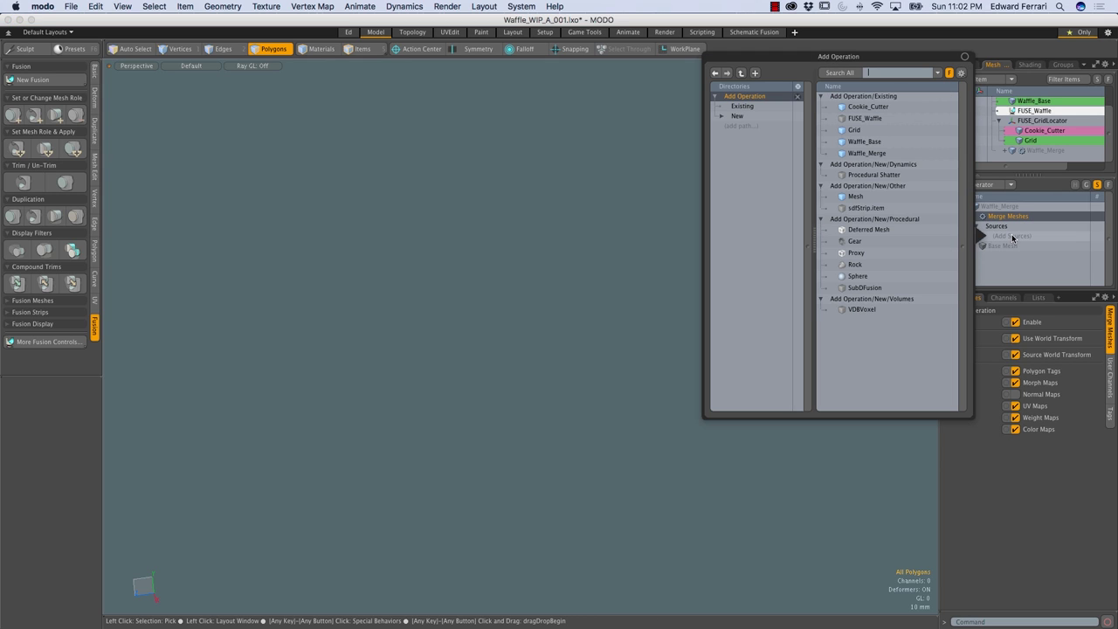
click(870, 120)
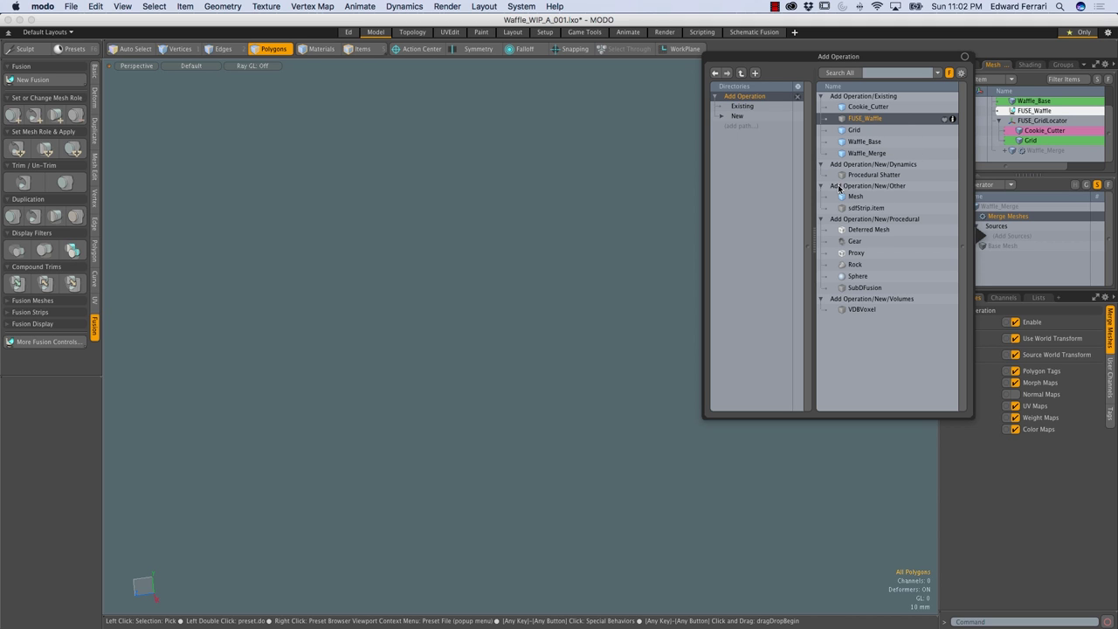
alt+drag(851, 307, 752, 410)
alt+shift+drag(532, 379, 610, 358)
alt+drag(610, 357, 607, 269)
scroll(576, 300, up, 3)
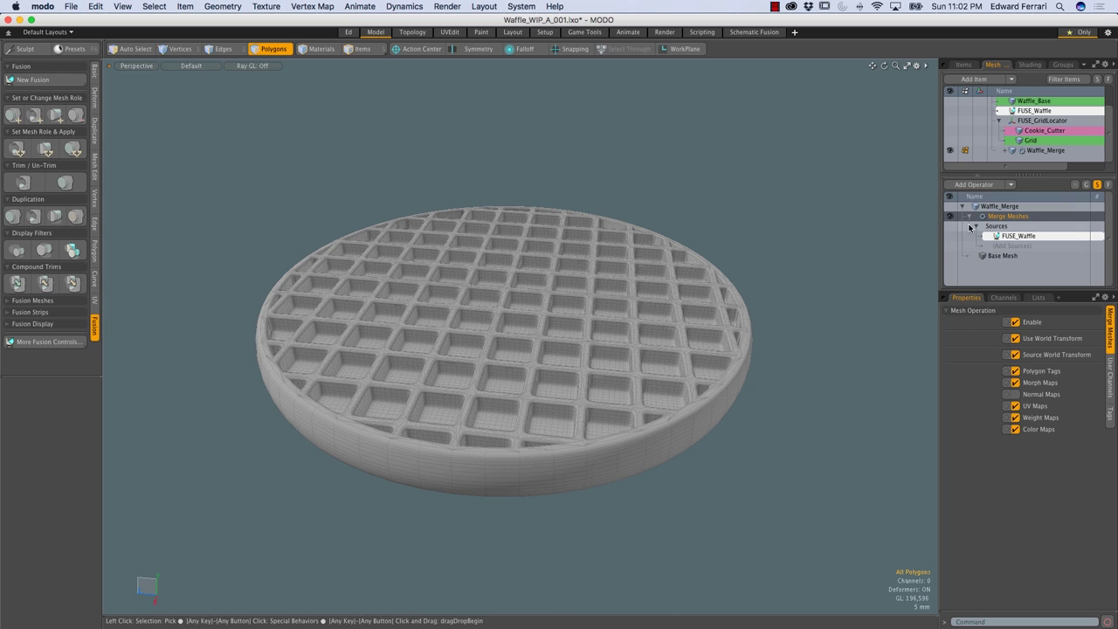
click(975, 227)
click(968, 217)
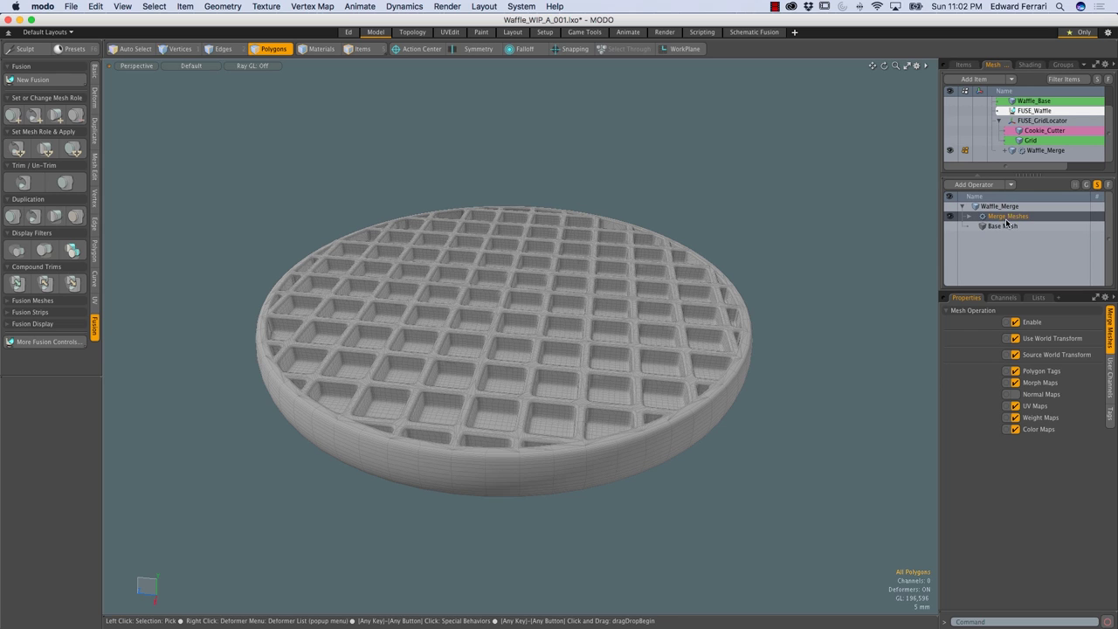
Step: Select the FUSE_Waffle item to review its fusion settings and examine the merged waffle's shape
click(1029, 110)
alt+drag(708, 210, 549, 233)
alt+drag(553, 289, 508, 271)
alt+drag(531, 181, 816, 302)
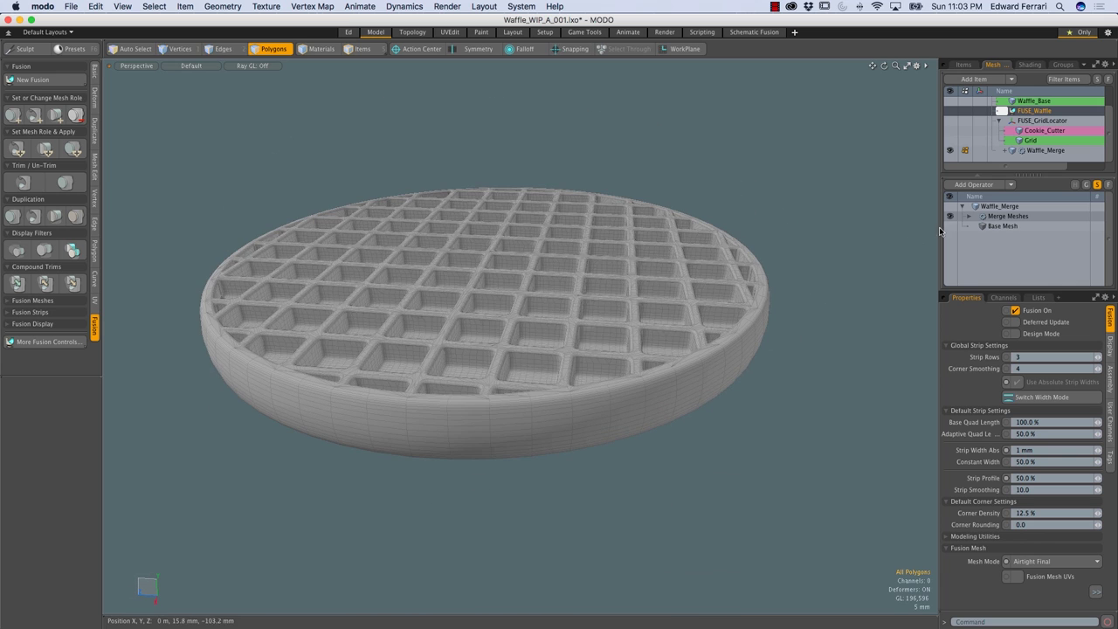
Step: Add a Symmetrize operation on the Y axis to Waffle_Merge and check the waffle's underside
click(977, 185)
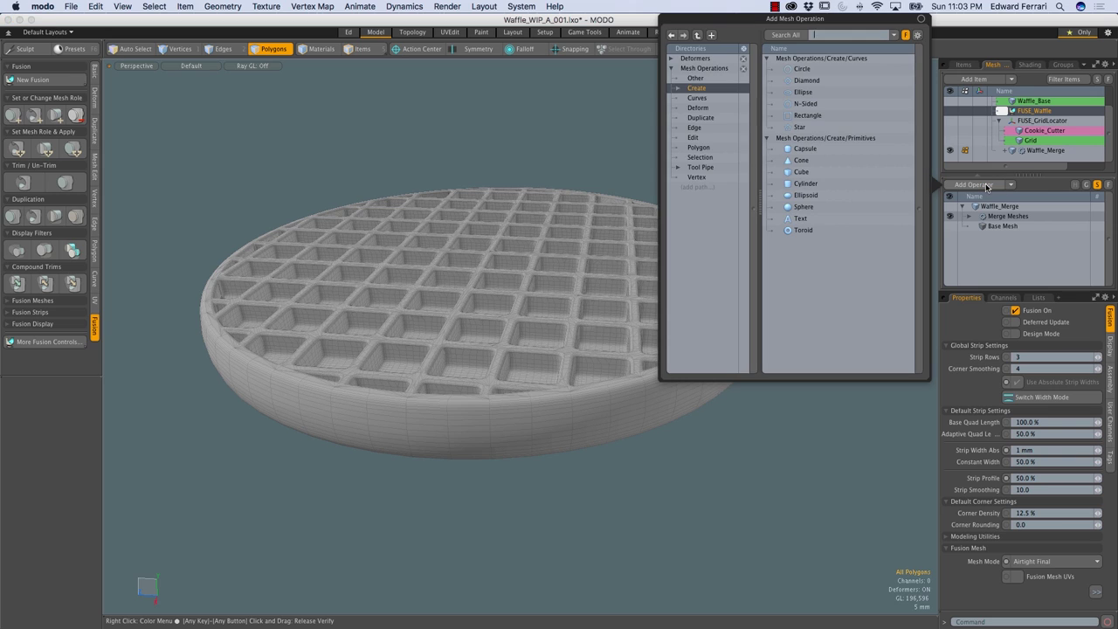
text(symmetr)
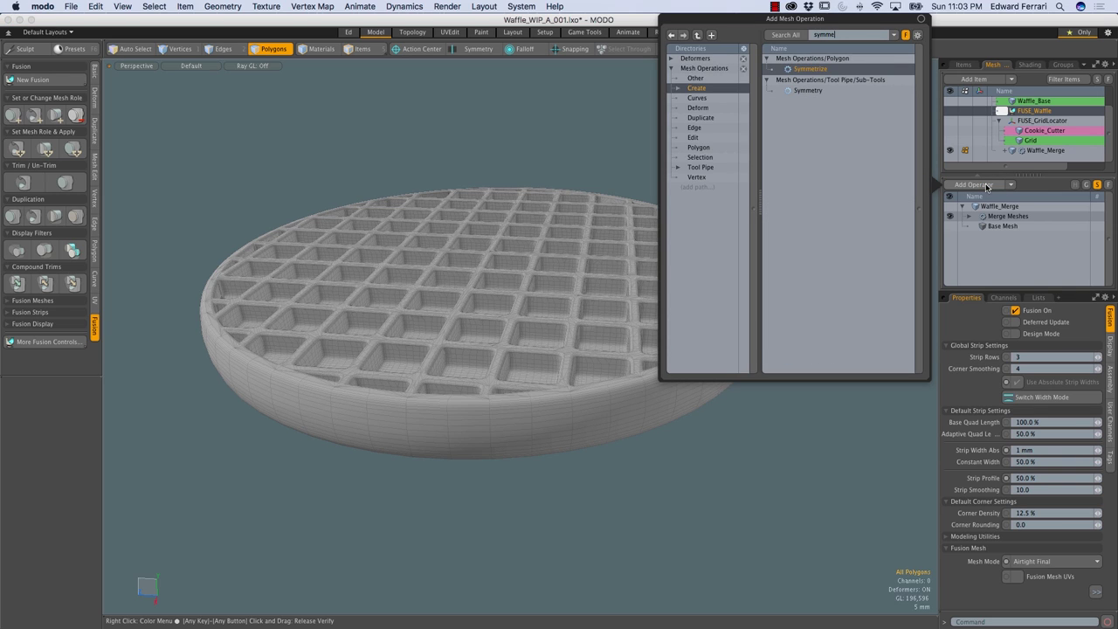
double_click(805, 70)
alt+drag(559, 289, 582, 87)
alt+drag(567, 248, 576, 305)
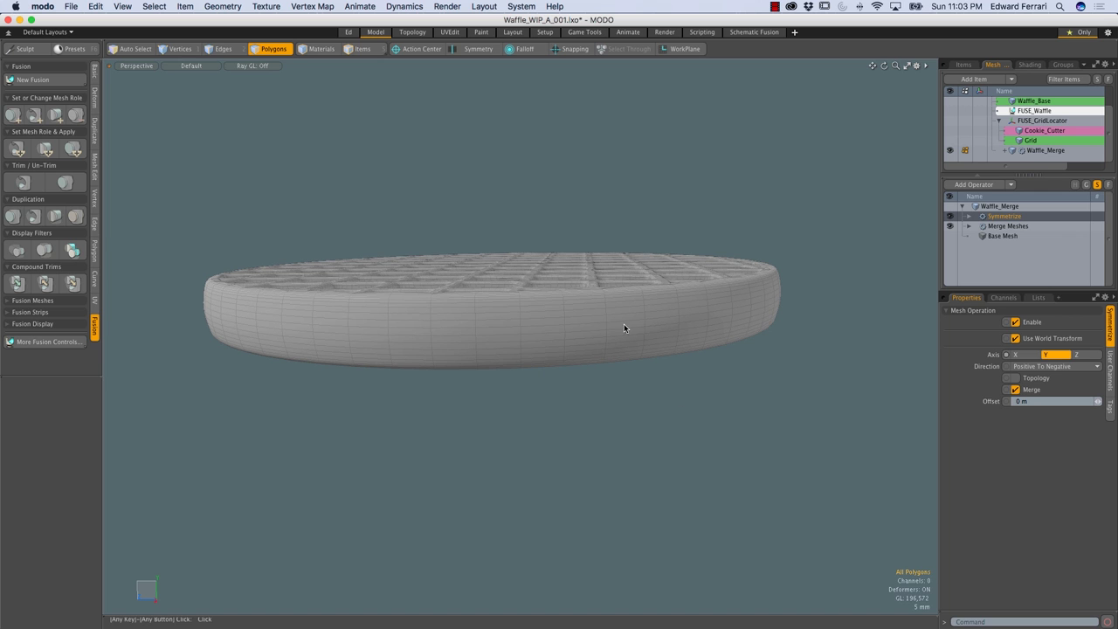
alt+drag(524, 347, 601, 223)
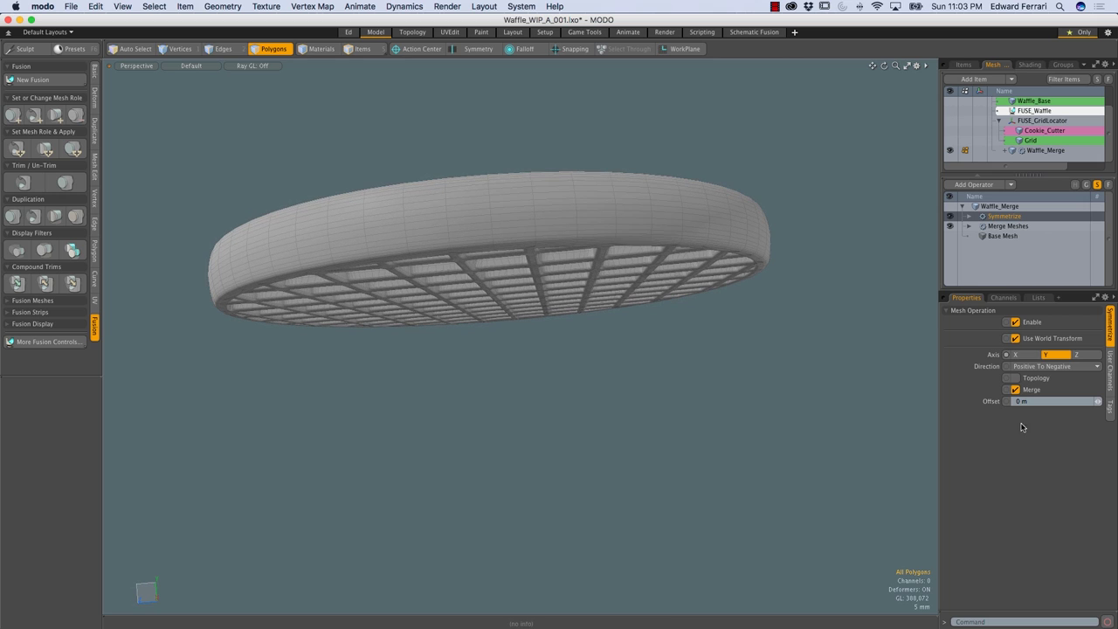
Step: Try the Negative To Positive direction for the Symmetrize operation and inspect the waffle
click(1033, 366)
click(1035, 376)
alt+drag(739, 276, 788, 349)
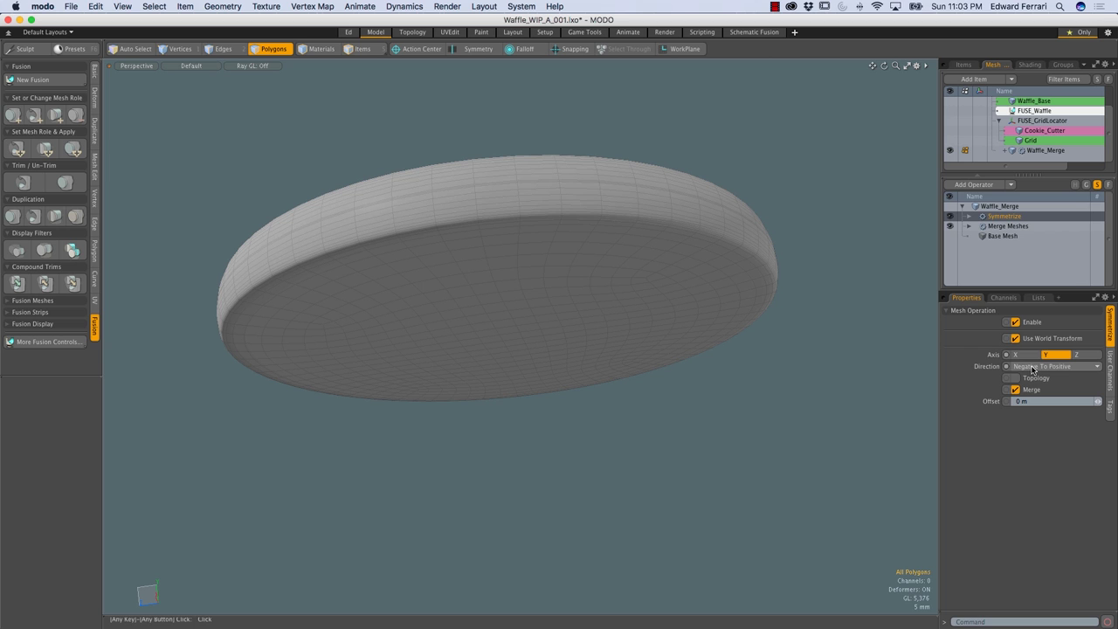
alt+drag(732, 274, 848, 309)
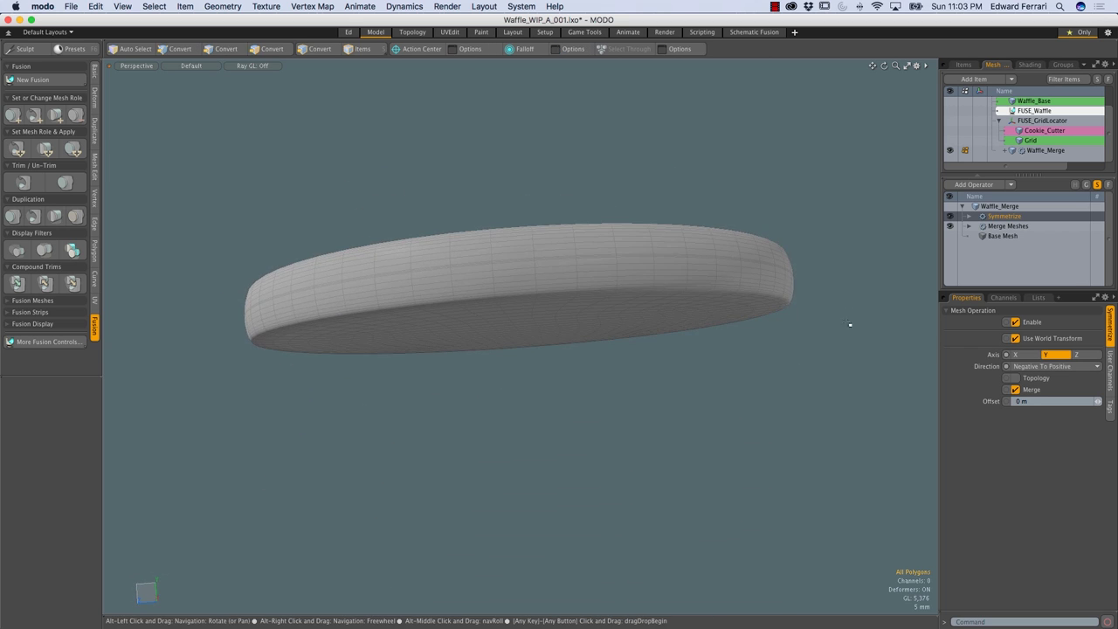
Step: Set the Symmetrize direction back to Positive To Negative and check the waffle from above
click(1043, 371)
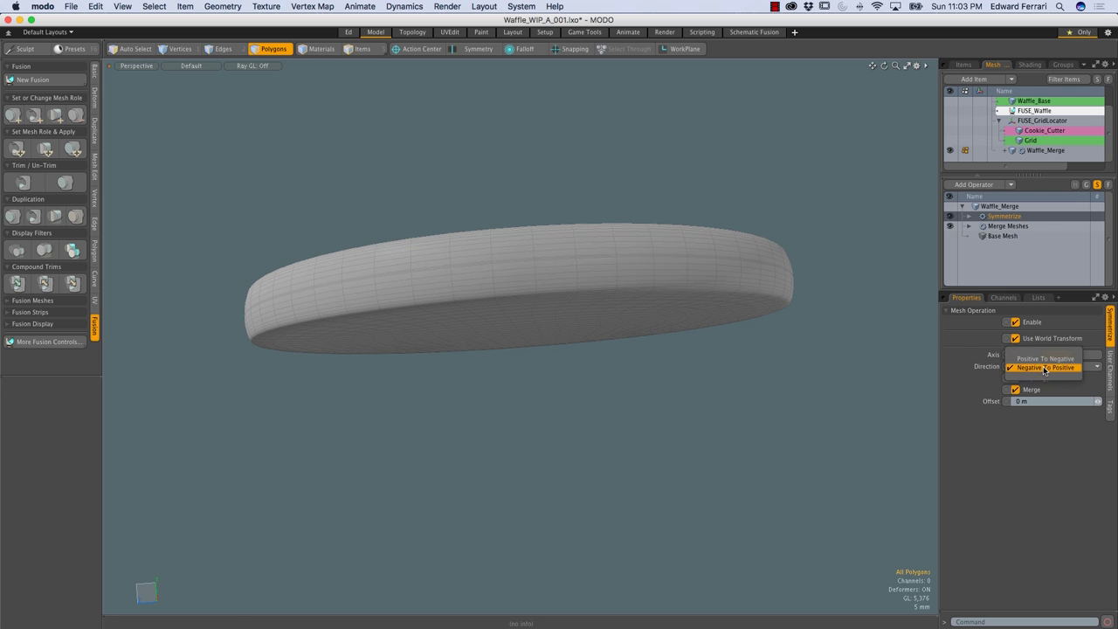
click(1044, 358)
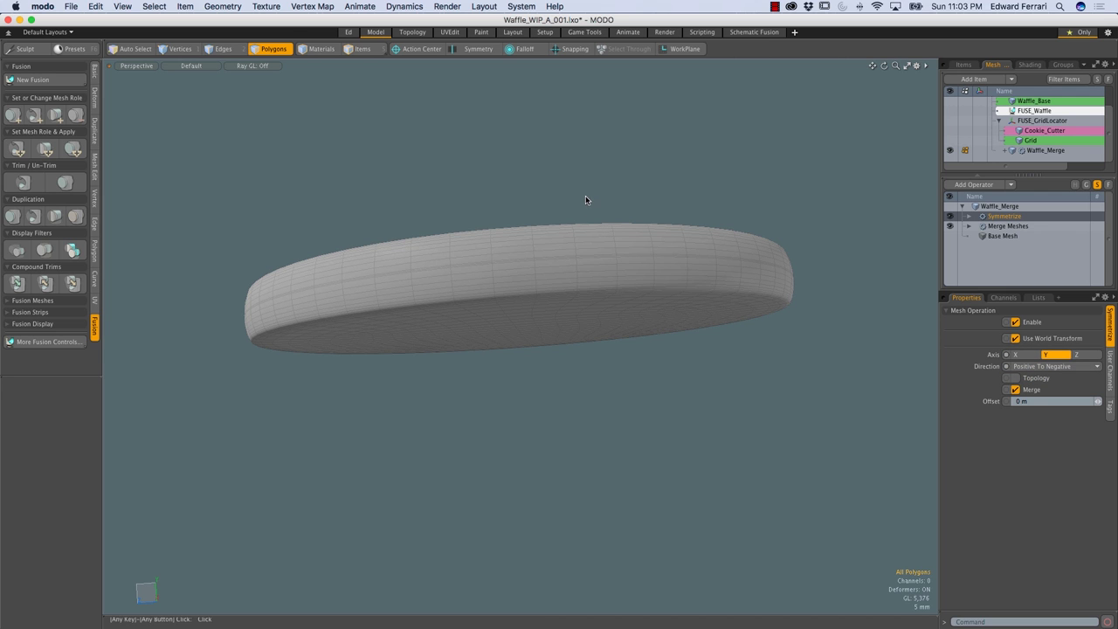
alt+drag(585, 196, 568, 442)
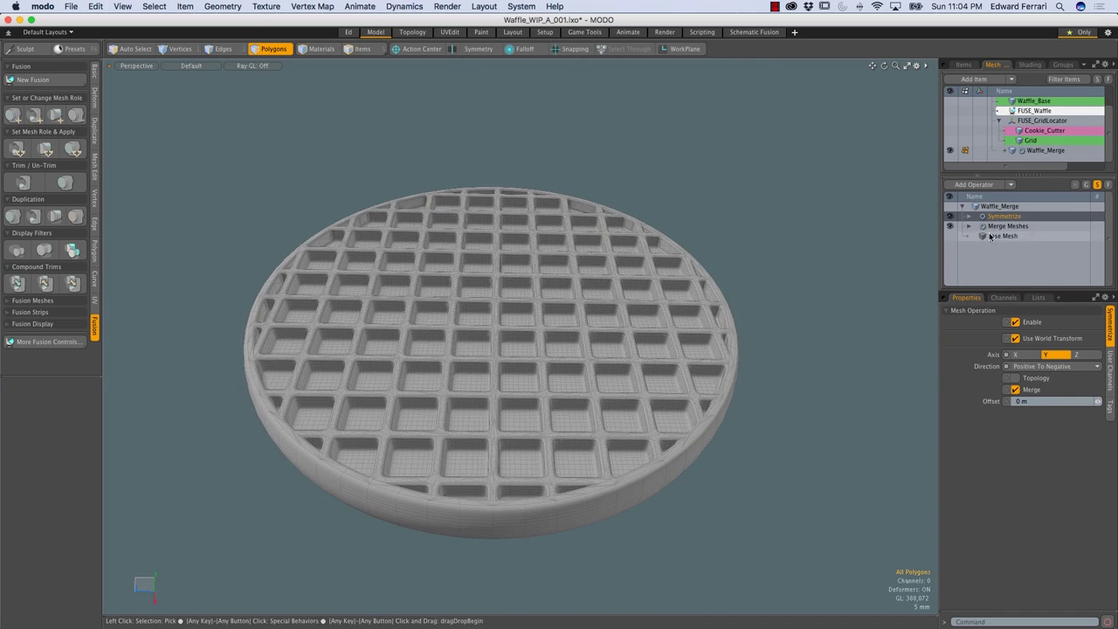
Step: Add a Bend Effector to Waffle_Merge on the X axis with a length of 165 mm
click(979, 184)
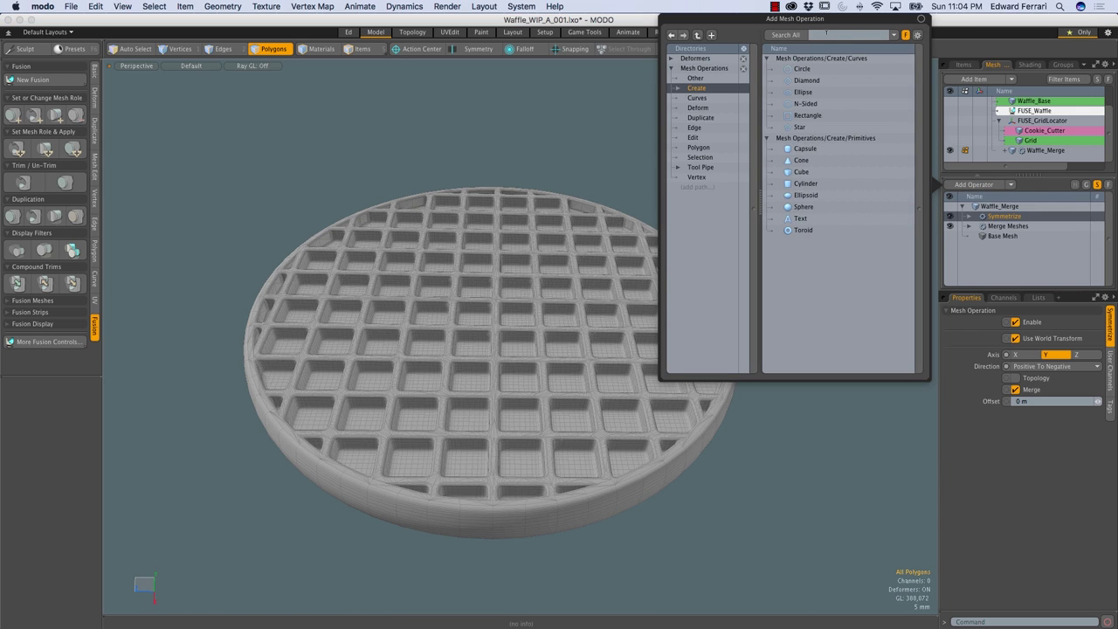
text(bend)
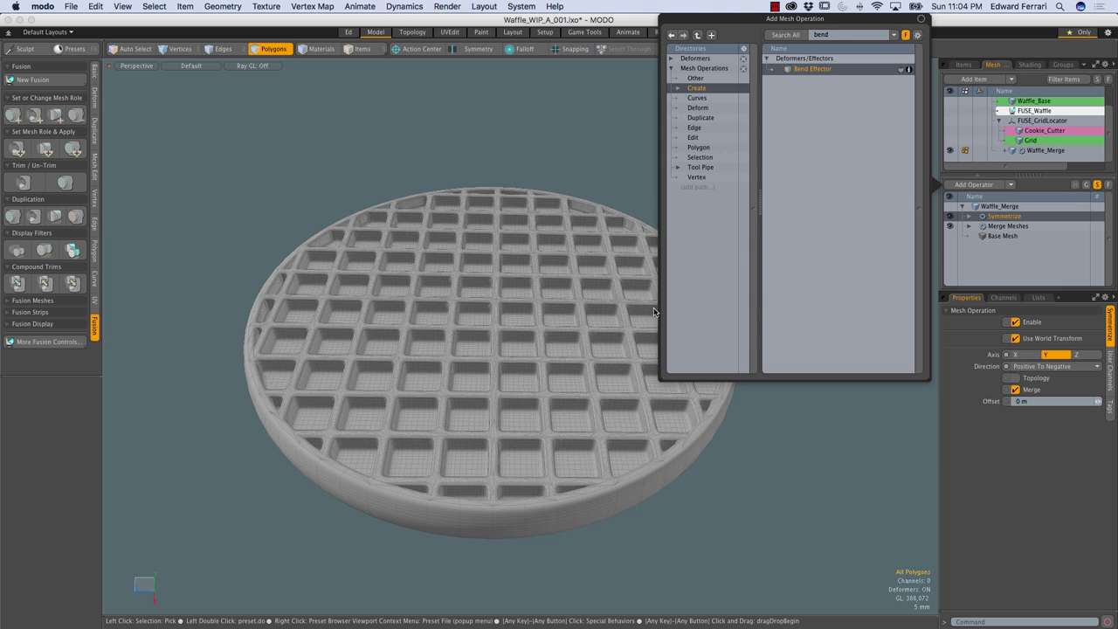
scroll(657, 269, down, 5)
alt+shift+drag(661, 264, 556, 332)
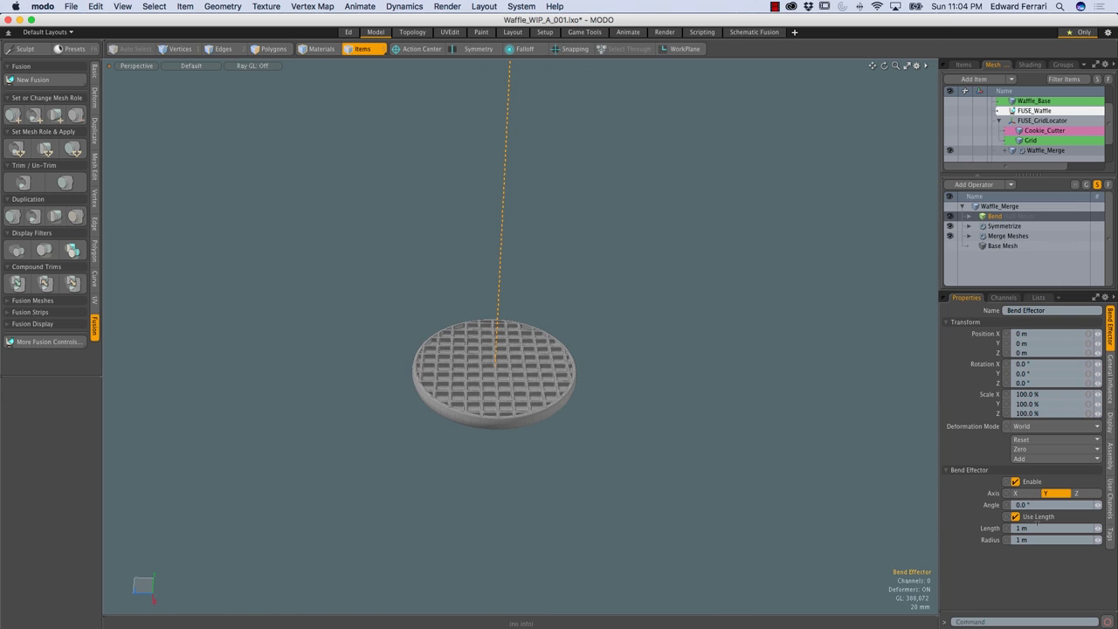
drag(1037, 528, 968, 530)
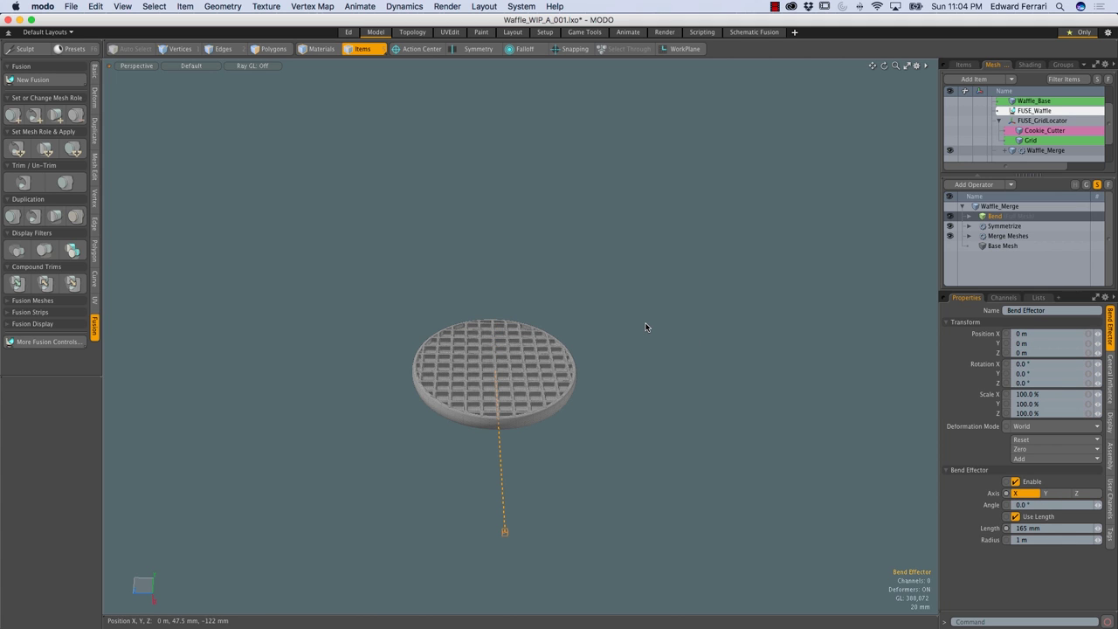
Step: Move the Bend Effector to -81.5 mm on X so it starts at the waffle's edge
key(w)
alt+drag(649, 389, 535, 334)
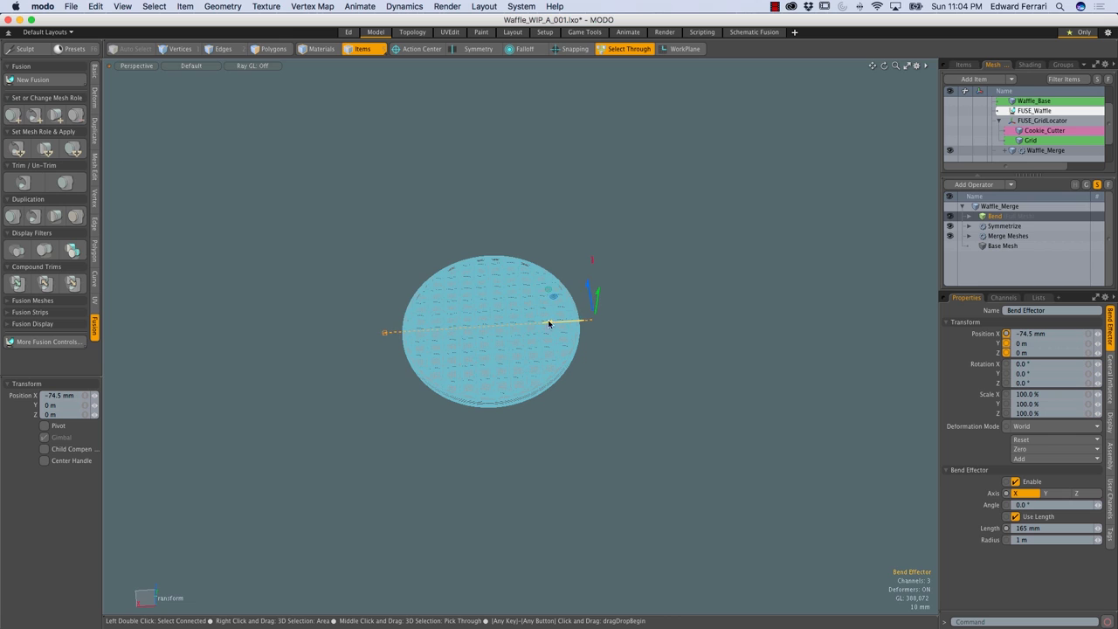
drag(450, 335, 459, 335)
Step: Bend the waffle upward by setting the Bend Effector's angle to 73.5° with Channel Haul
click(994, 508)
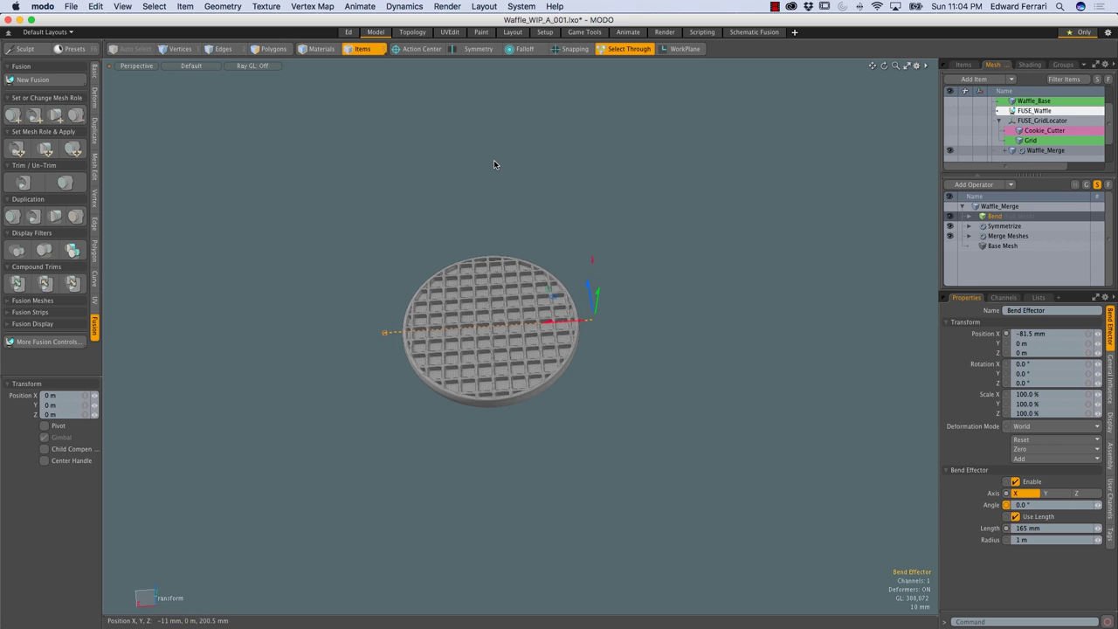
key(c)
drag(233, 119, 524, 178)
alt+drag(528, 372, 598, 184)
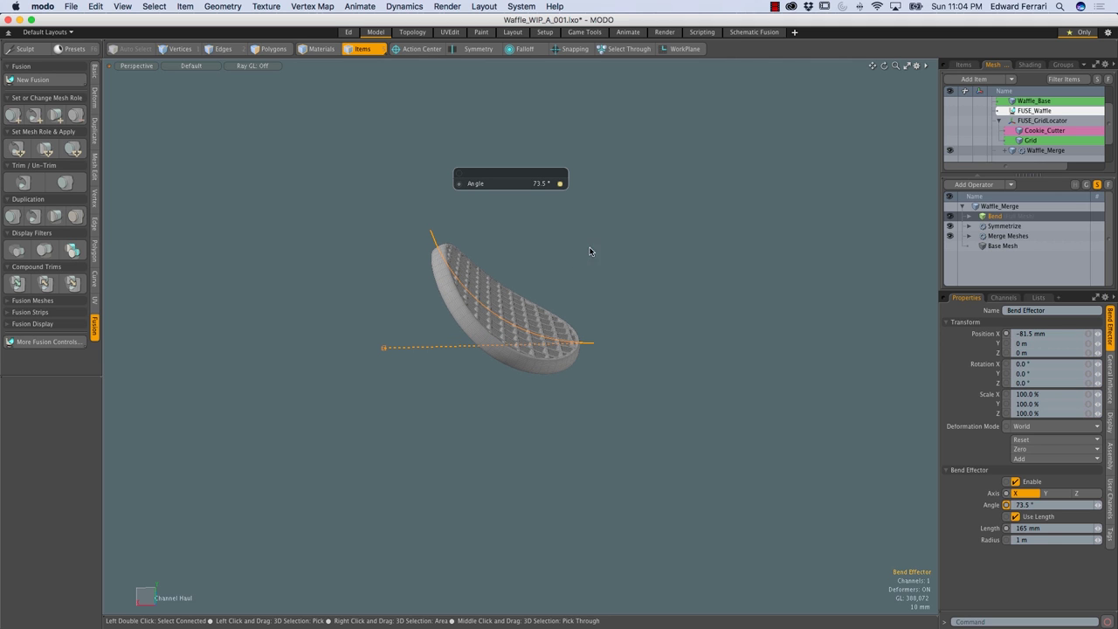
key(Escape)
key(Escape)
Step: Inspect the bent waffle and freeze Waffle_Merge's operator stack, including Bend, Symmetrize and Merge Meshes, into its base mesh
alt+drag(624, 261, 522, 187)
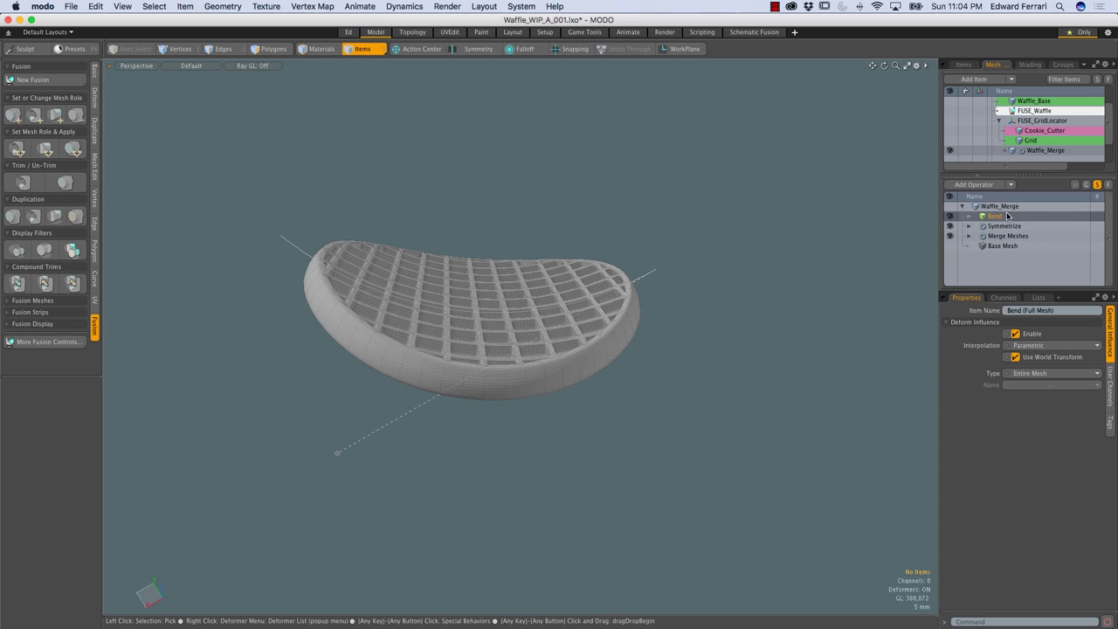
alt+drag(625, 271, 799, 260)
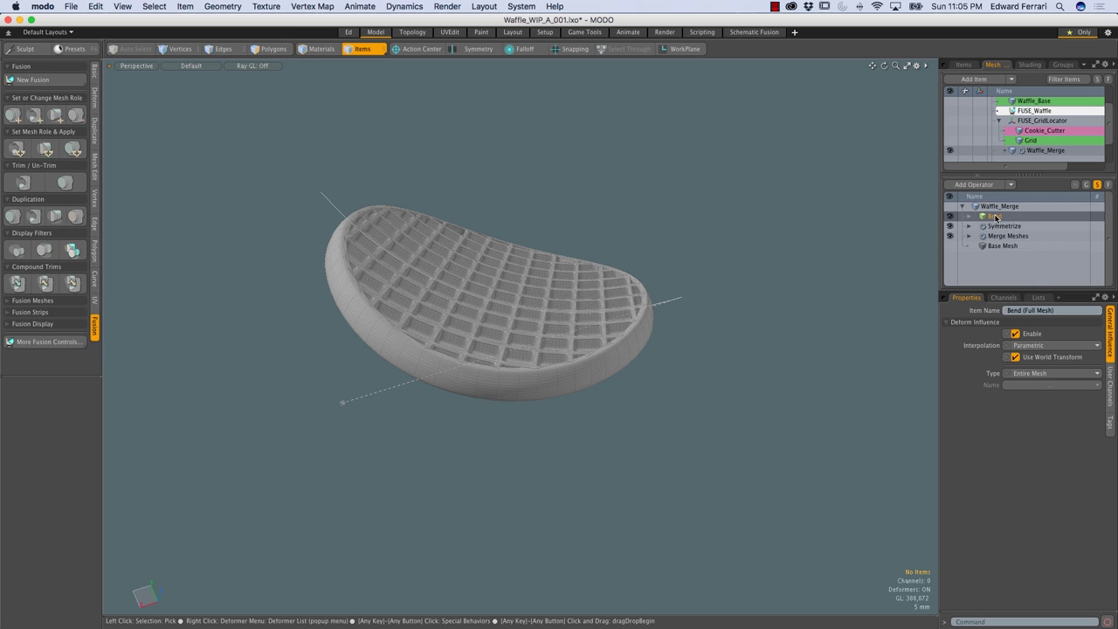
right_click(996, 217)
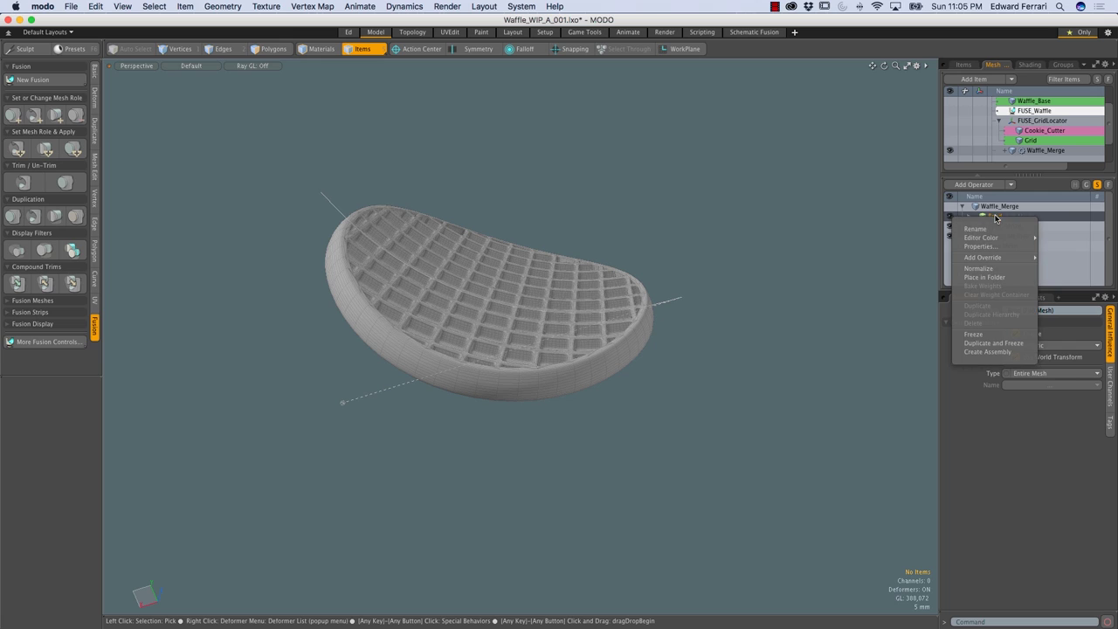
click(973, 335)
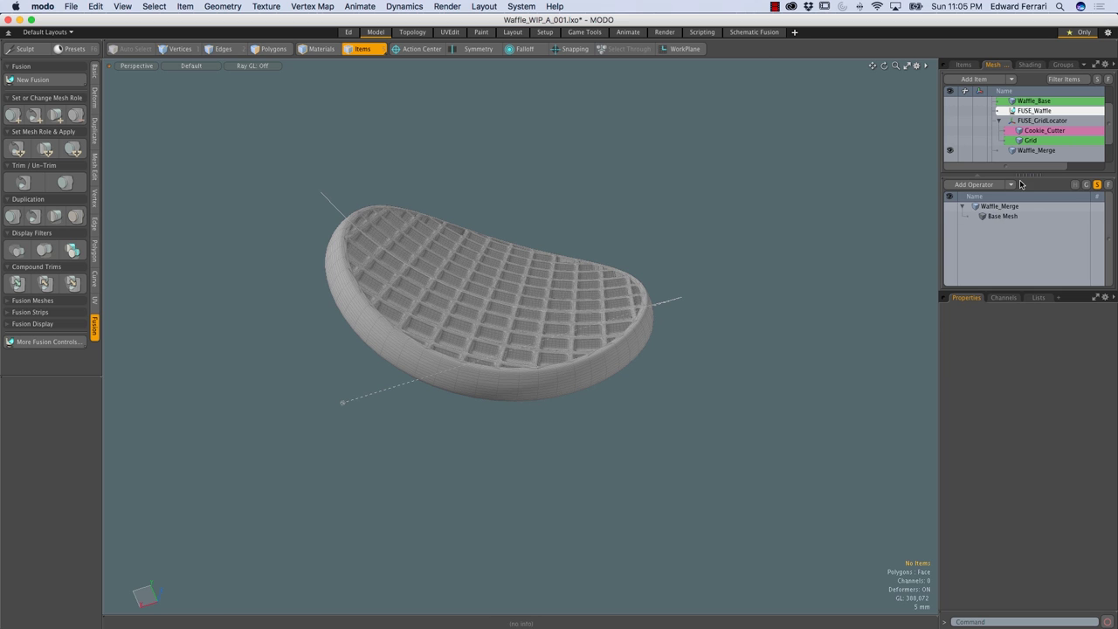
Step: Enlarge the mesh item list to show the whole scene hierarchy and inspect the frozen waffle
drag(1022, 175, 1040, 222)
alt+drag(708, 274, 677, 218)
click(1100, 181)
alt+drag(550, 306, 557, 355)
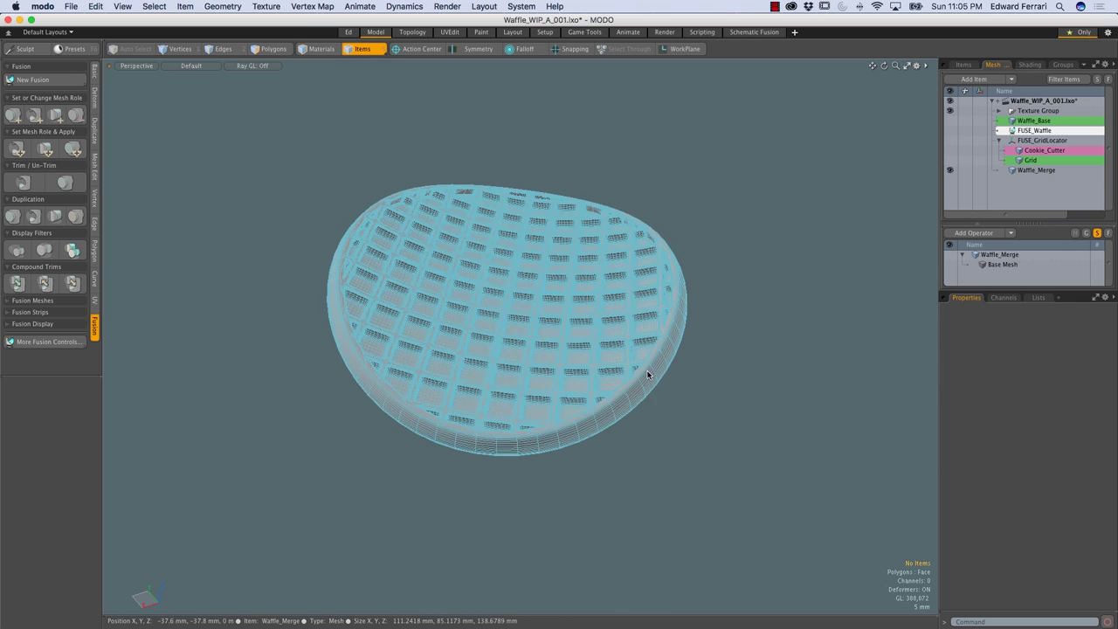
Step: Select Waffle_Merge and start a new polygon material for it named Waffle_02
click(582, 393)
alt+drag(581, 392, 594, 259)
key(m)
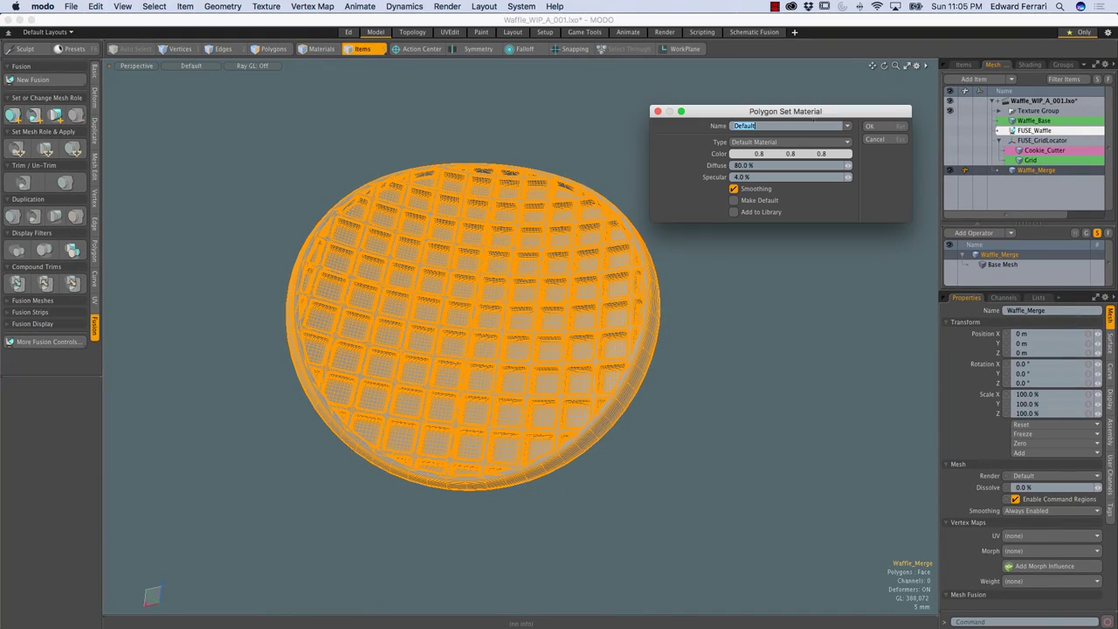
text(Waff)
key(BackSpace)
key(BackSpace)
key(BackSpace)
key(BackSpace)
text(Waff)
Step: Set the Waffle_02 material's color to golden brown (0.85, 0.62, 0.21), apply it, and deselect the waffle to check its look
click(782, 154)
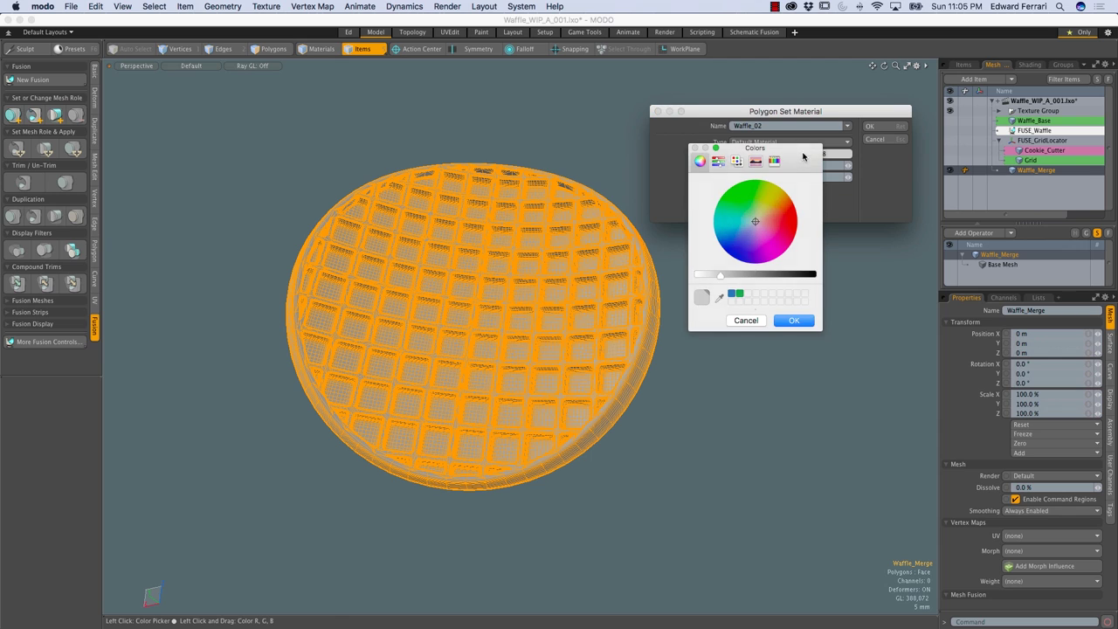
click(774, 207)
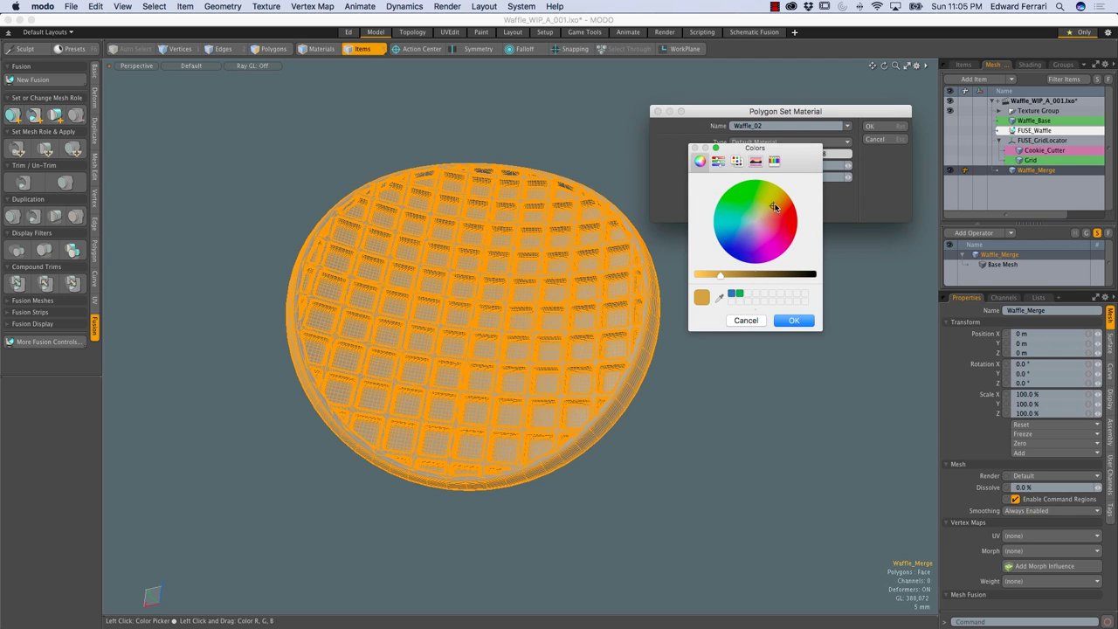
click(715, 274)
click(800, 322)
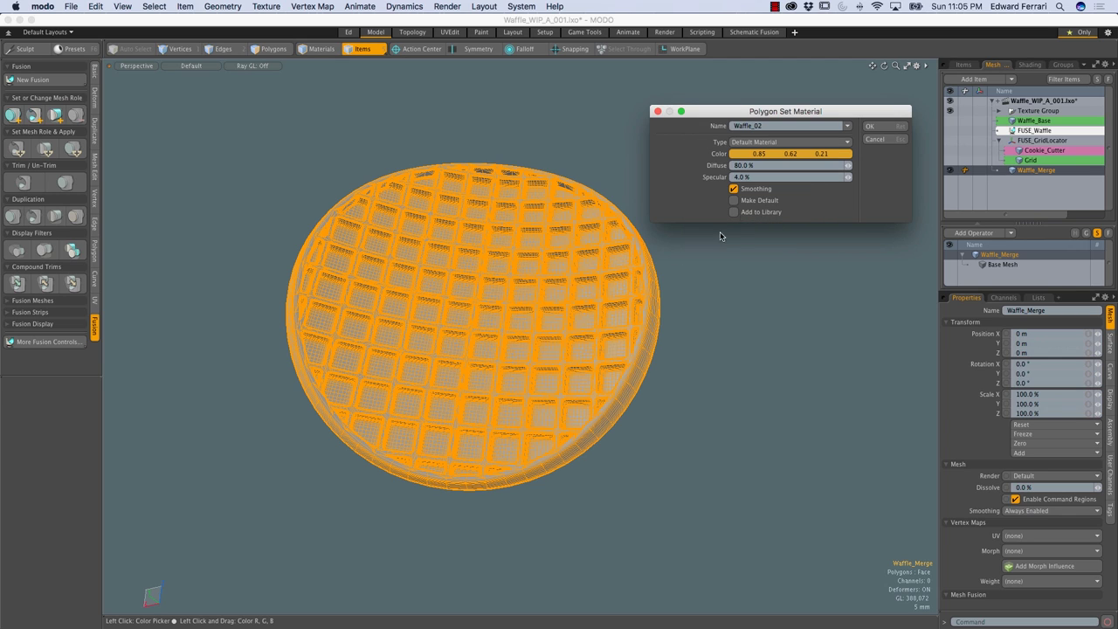
click(869, 126)
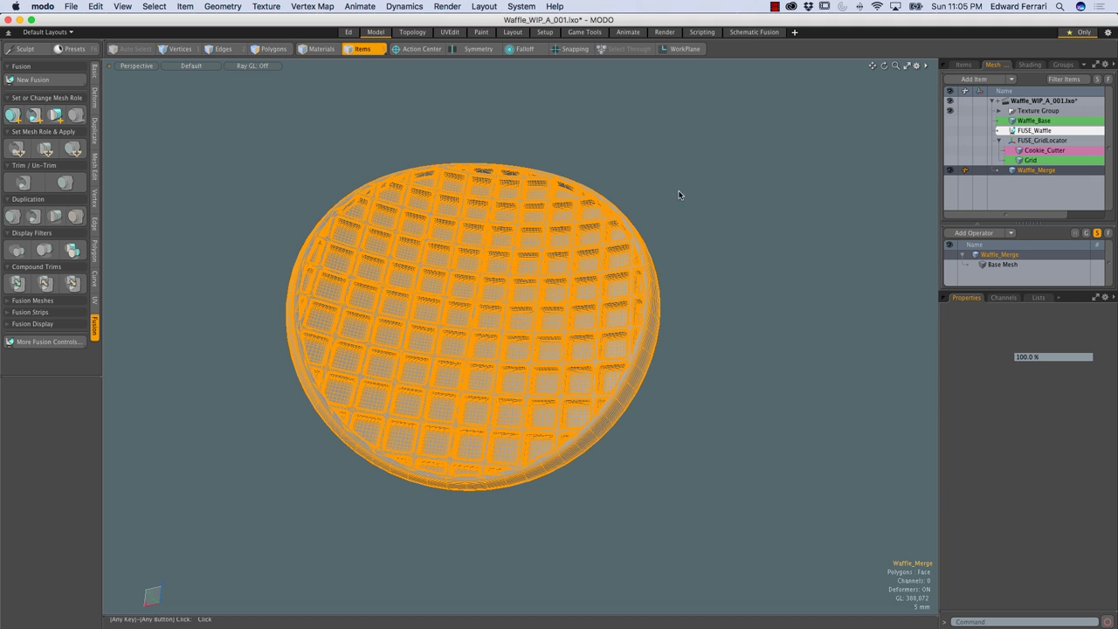
click(664, 194)
mouse_move(665, 195)
alt+mouse_down()
mouse_move(615, 337)
mouse_move(603, 144)
alt+mouse_up()
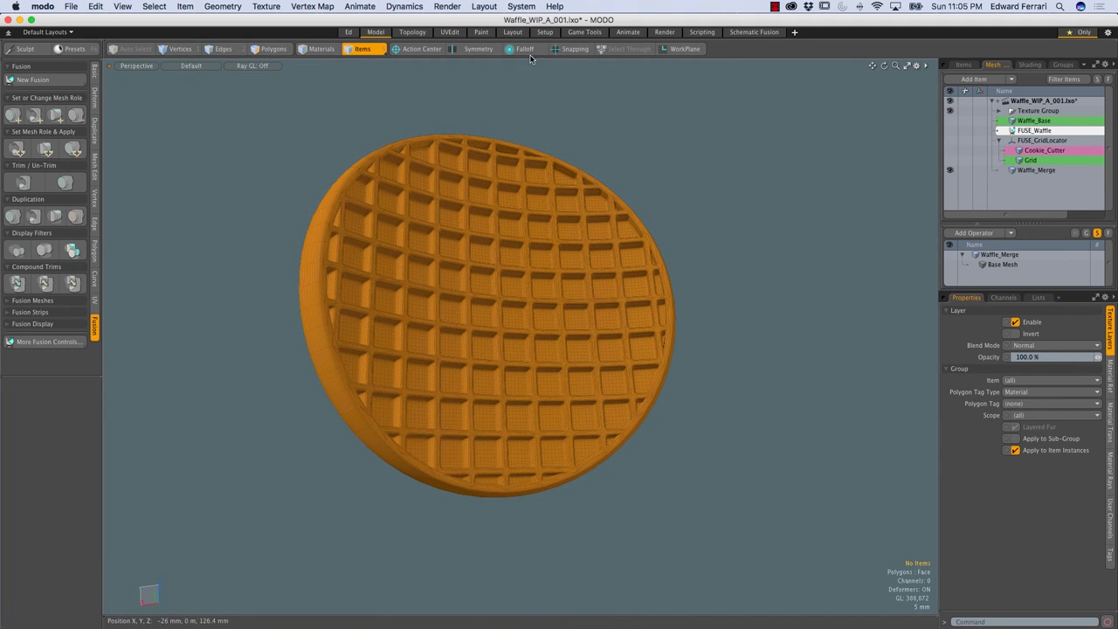
Step: Switch to the Layout workspace and apply the tan laminate egger preset from the Laminates materials to the waffle
click(514, 33)
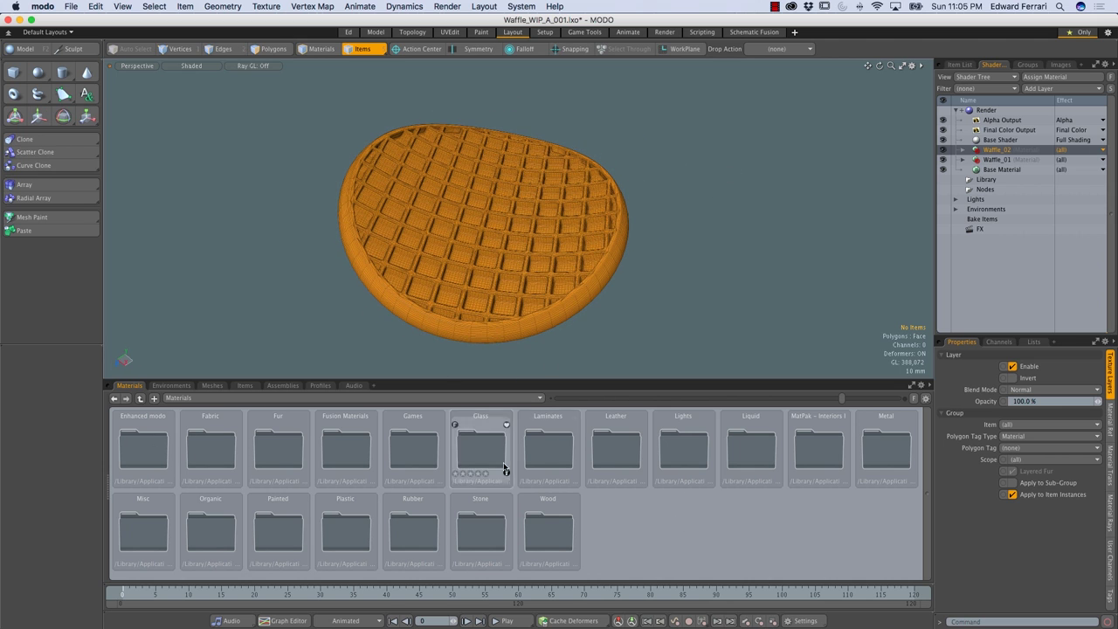
double_click(547, 446)
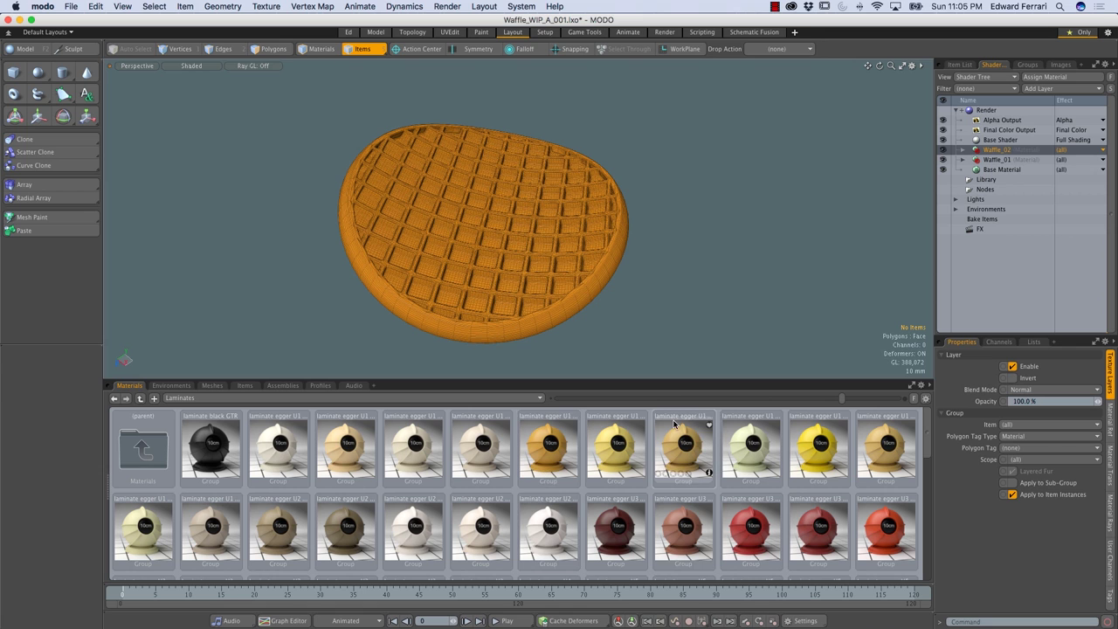
drag(683, 446, 610, 265)
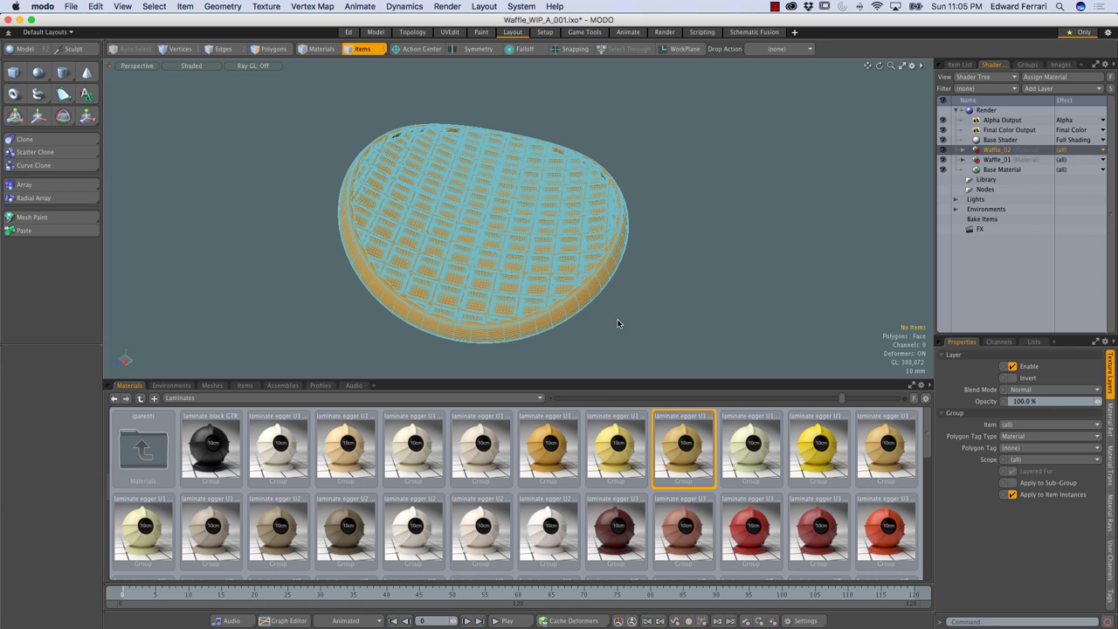
drag(613, 320, 614, 282)
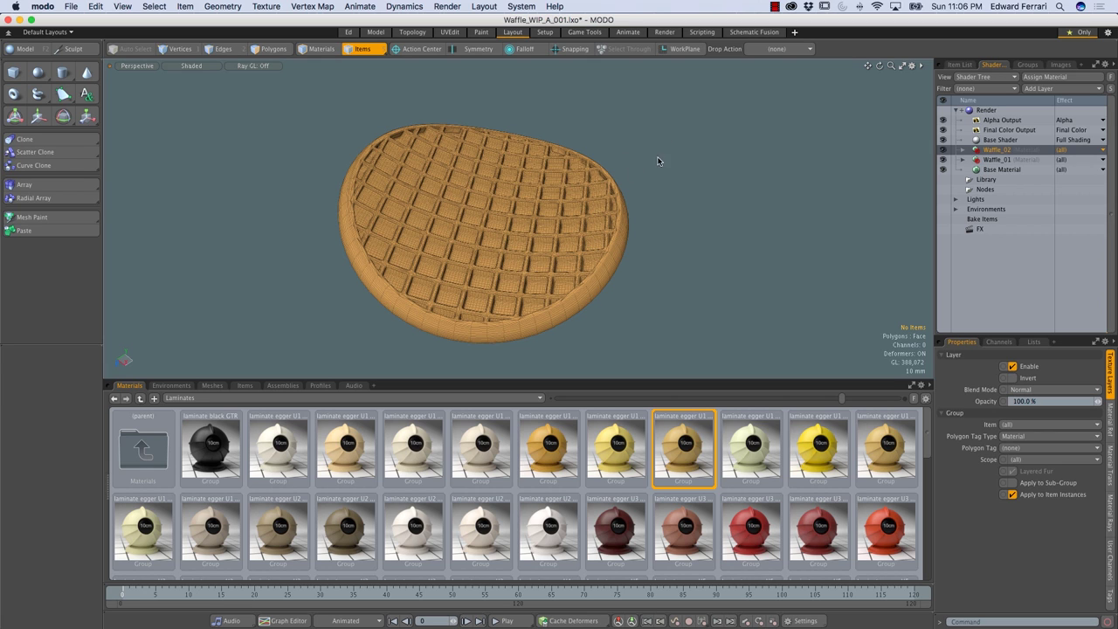
alt+drag(635, 117, 668, 188)
Step: Start the render preview in the Render workspace and orbit it to view the waffle at an angle
click(664, 32)
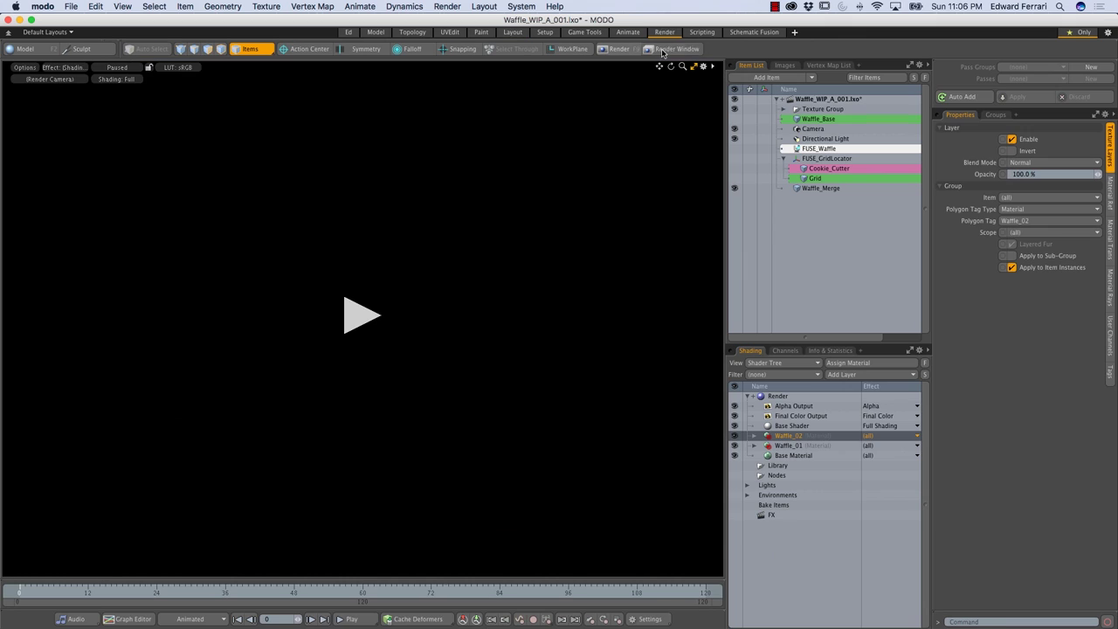
click(356, 316)
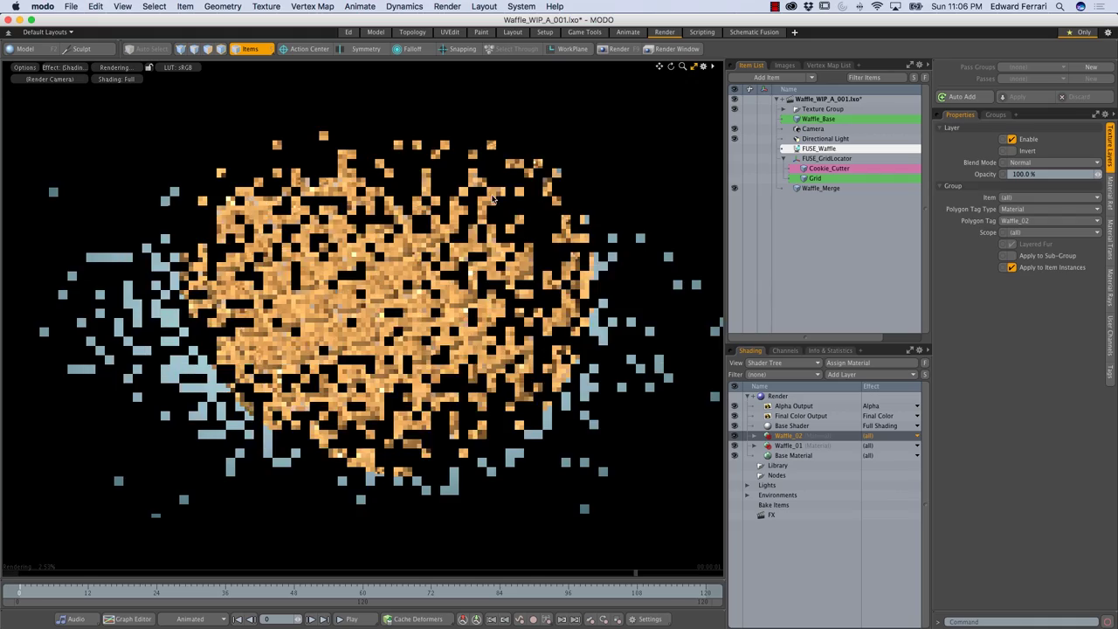
alt+drag(374, 214, 416, 232)
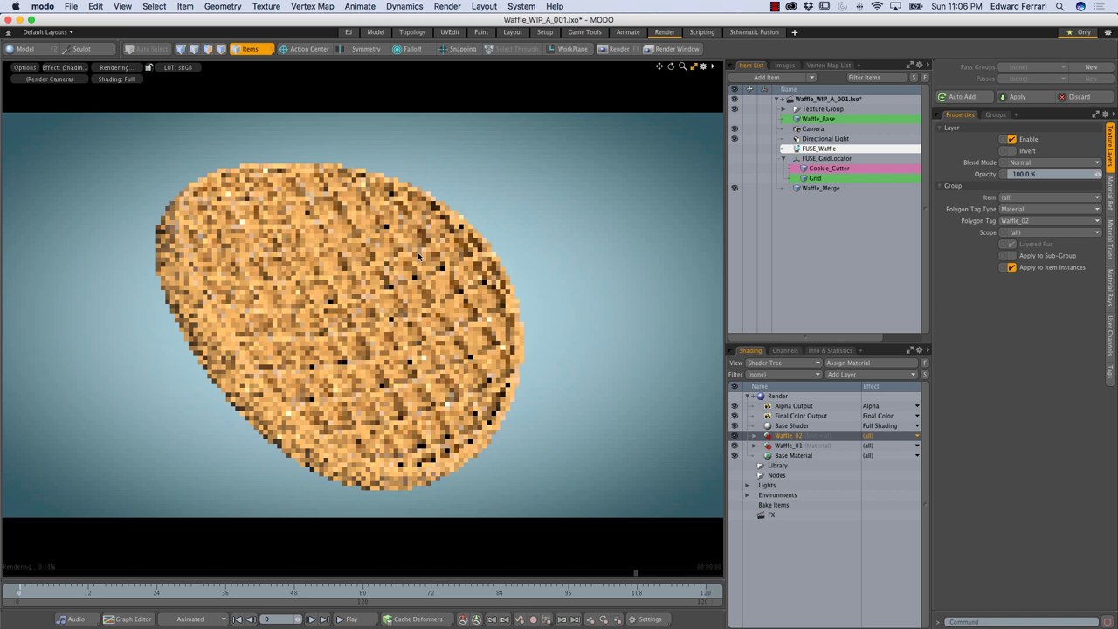